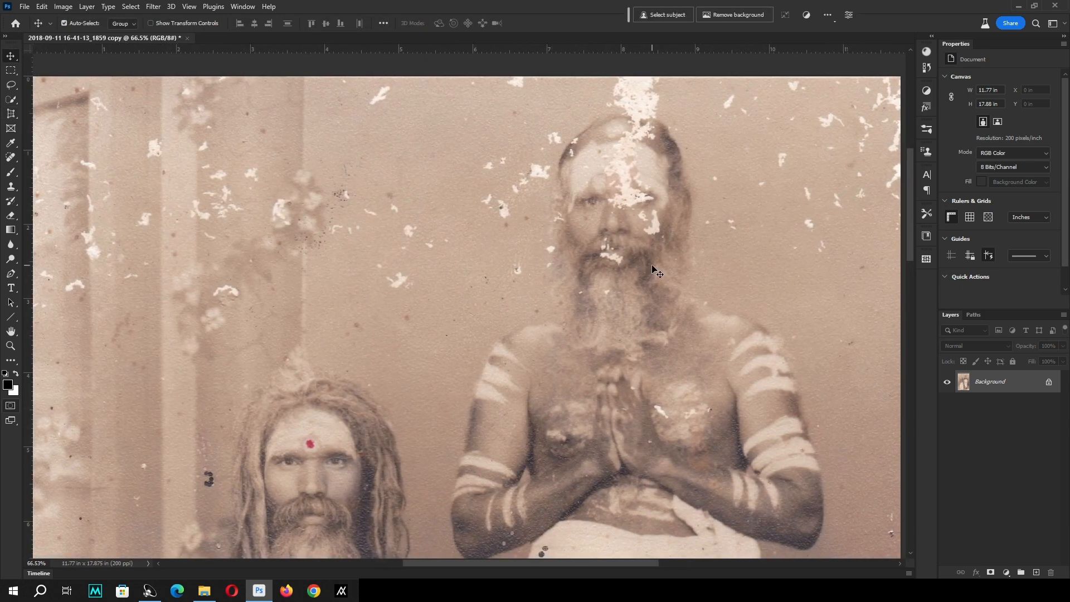
# Enter Quick Mask mode and paint over the damaged areas on the standing man's moustache and cheek with the Brush.
pyautogui.hotkey('ctrl', '-')
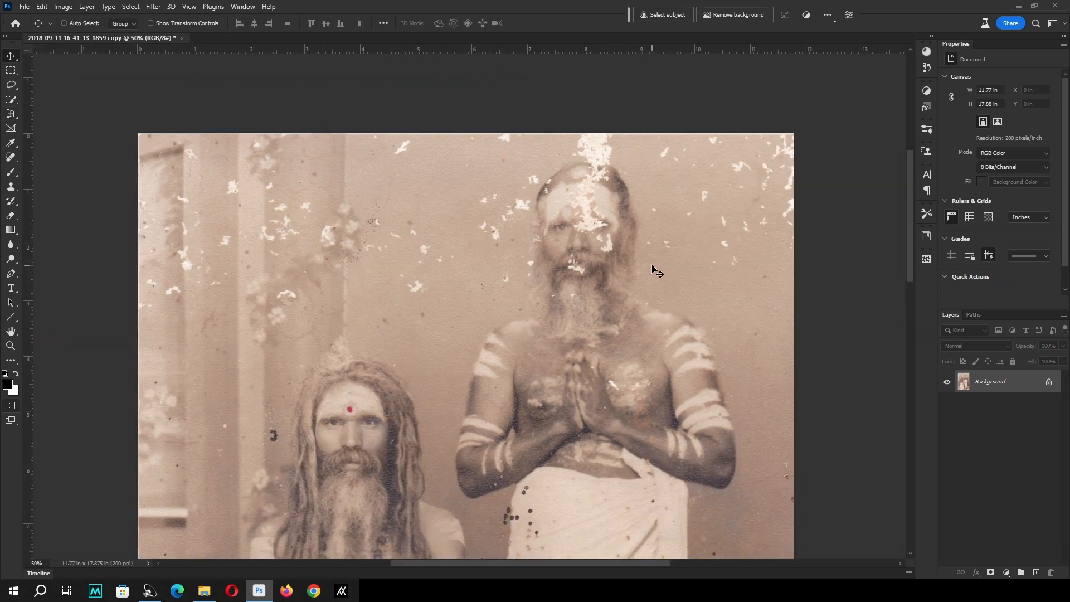
pyautogui.press('q')
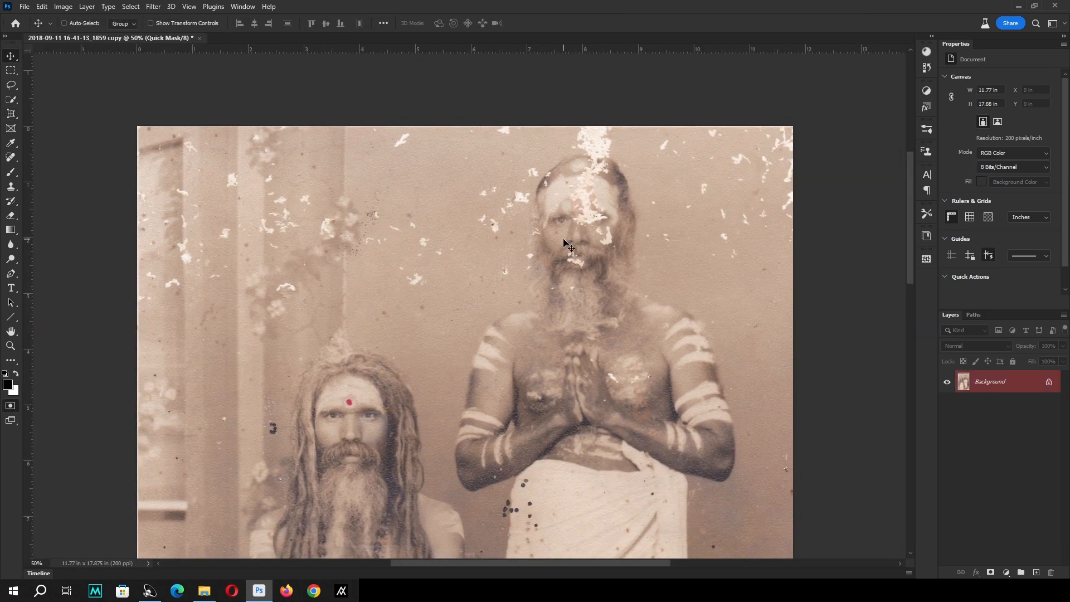
pyautogui.press('b')
pyautogui.moveTo(621, 245)
pyautogui.mouseDown()
pyautogui.moveTo(533, 231)
pyautogui.moveTo(558, 252)
pyautogui.moveTo(535, 251)
pyautogui.mouseUp()
pyautogui.hotkey('ctrl', '+')
pyautogui.hotkey('ctrl', '+')
pyautogui.moveTo(551, 294); pyautogui.dragTo(568, 306)
pyautogui.moveTo(638, 299)
pyautogui.mouseDown()
pyautogui.moveTo(616, 323)
pyautogui.moveTo(597, 323)
pyautogui.mouseUp()
pyautogui.moveTo(603, 287); pyautogui.dragTo(594, 284)
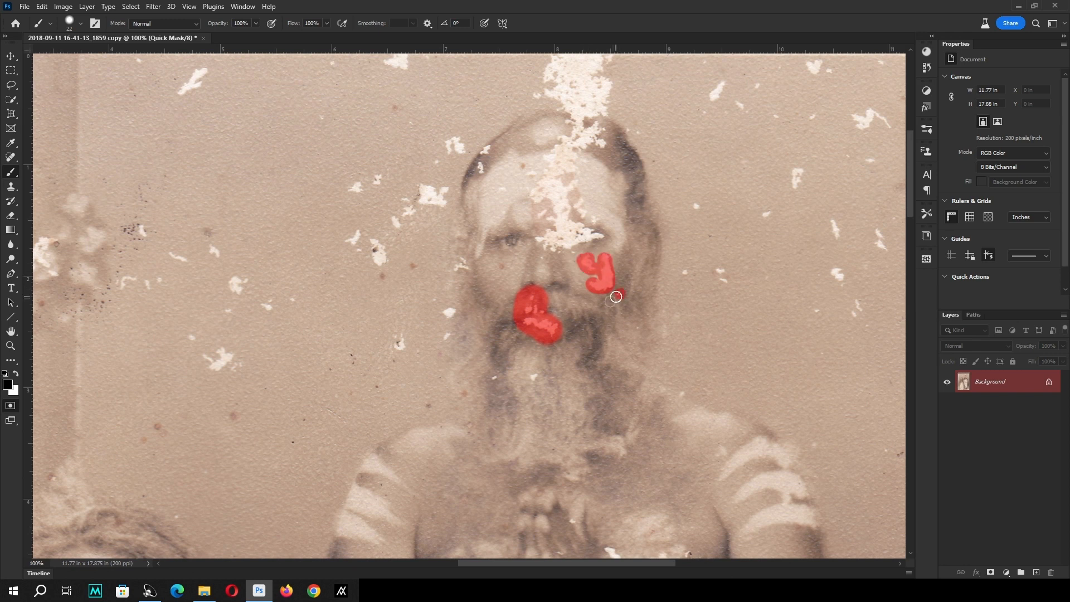
# Mask the large white flaking streak from the standing man's forehead up over his head to the photo's upper edge.
pyautogui.moveTo(665, 227); pyautogui.dragTo(655, 316)
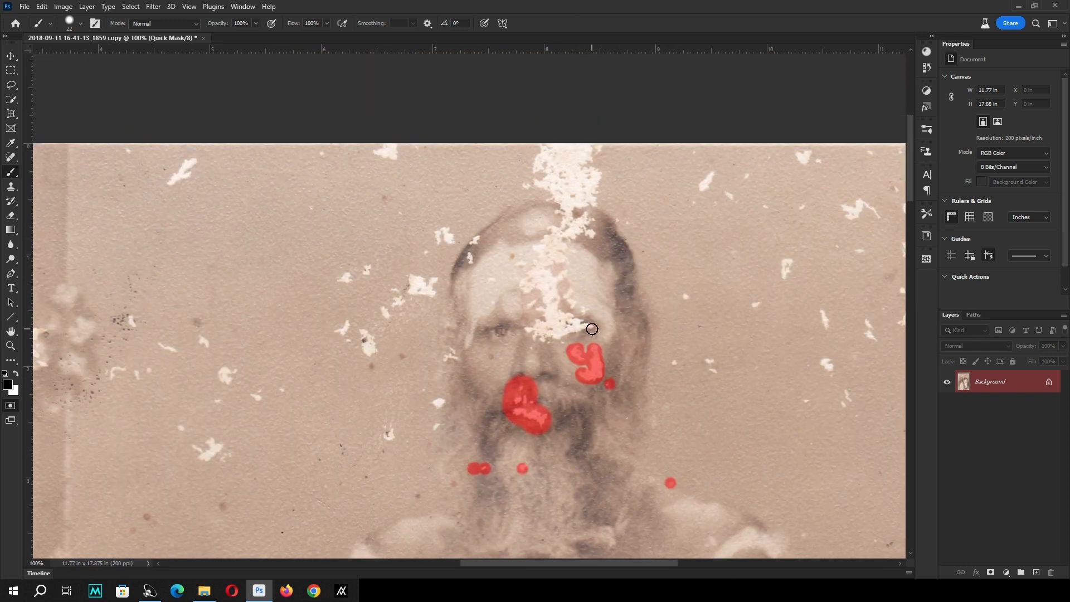
pyautogui.moveTo(566, 233); pyautogui.dragTo(561, 280)
pyautogui.moveTo(580, 291)
pyautogui.mouseDown()
pyautogui.moveTo(564, 254)
pyautogui.moveTo(587, 237)
pyautogui.moveTo(661, 226)
pyautogui.mouseUp()
pyautogui.click(563, 286)
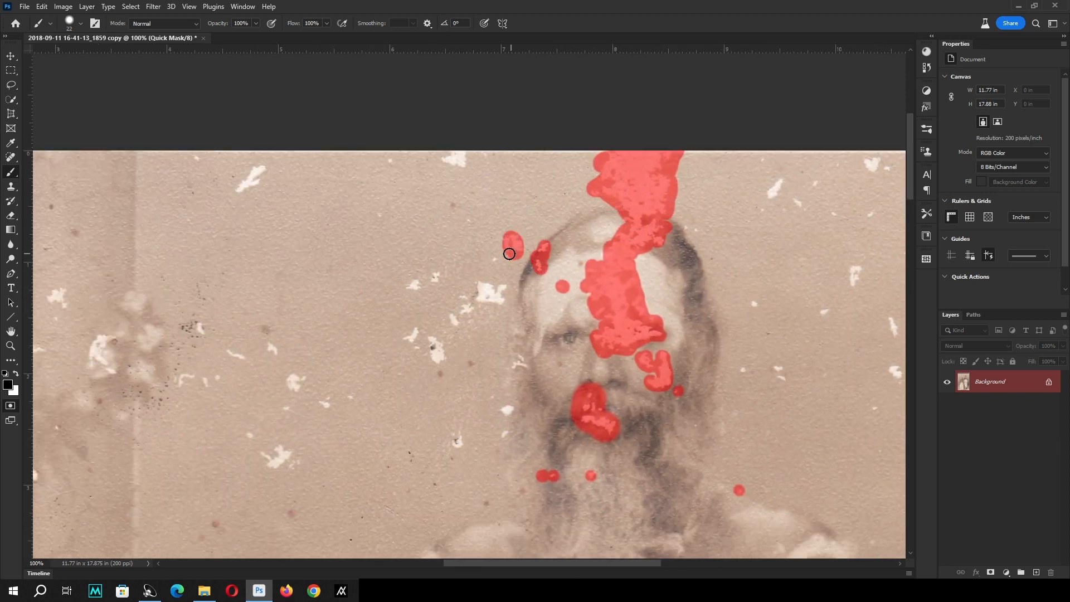
# Mask the flakes and small specks on the wall beside the standing man's hair, face and beard.
pyautogui.moveTo(509, 253); pyautogui.dragTo(496, 276)
pyautogui.moveTo(529, 333); pyautogui.dragTo(418, 277)
pyautogui.moveTo(398, 369); pyautogui.dragTo(426, 302)
pyautogui.moveTo(425, 305); pyautogui.dragTo(417, 318)
pyautogui.moveTo(437, 363); pyautogui.dragTo(528, 304)
pyautogui.click(529, 306)
pyautogui.moveTo(468, 262); pyautogui.dragTo(486, 310)
pyautogui.click(474, 332)
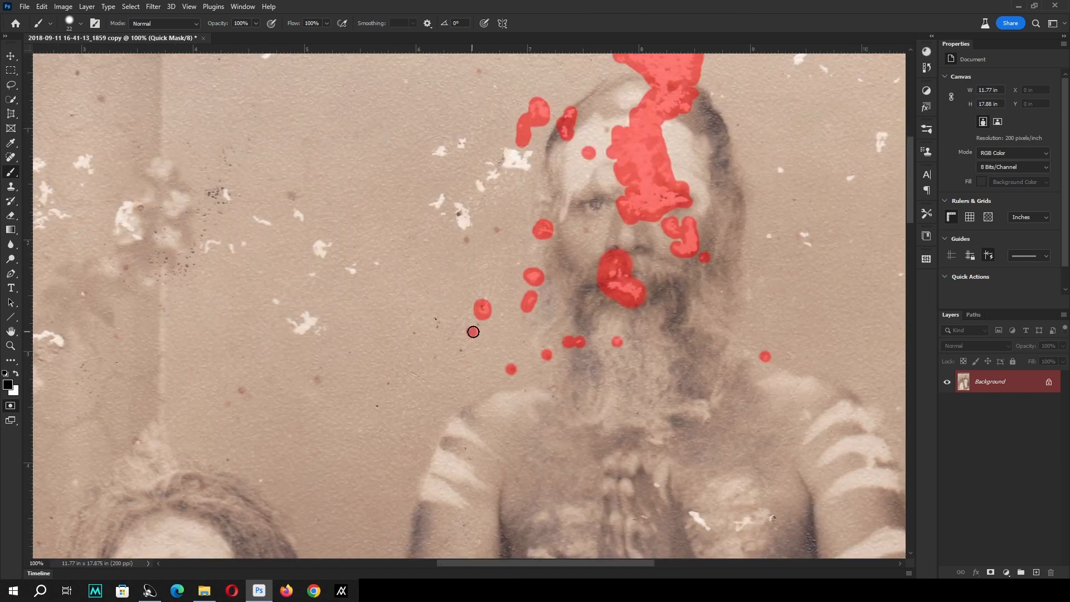
# Mask the larger flaked patches on the wall beside and above the standing man's head.
pyautogui.click(413, 333)
pyautogui.moveTo(440, 240); pyautogui.dragTo(448, 313)
pyautogui.click(475, 313)
pyautogui.click(506, 302)
pyautogui.moveTo(519, 253)
pyautogui.mouseDown()
pyautogui.moveTo(521, 290)
pyautogui.moveTo(459, 321)
pyautogui.moveTo(471, 287)
pyautogui.mouseUp()
pyautogui.moveTo(511, 164)
pyautogui.mouseDown()
pyautogui.moveTo(513, 201)
pyautogui.moveTo(501, 172)
pyautogui.mouseUp()
pyautogui.moveTo(389, 187)
pyautogui.mouseDown()
pyautogui.moveTo(481, 188)
pyautogui.moveTo(363, 201)
pyautogui.mouseUp()
# Mask a strip along the photo's upper edge with a 42 px brush.
pyautogui.moveTo(365, 204); pyautogui.dragTo(440, 204)
pyautogui.moveTo(253, 185); pyautogui.dragTo(437, 184)
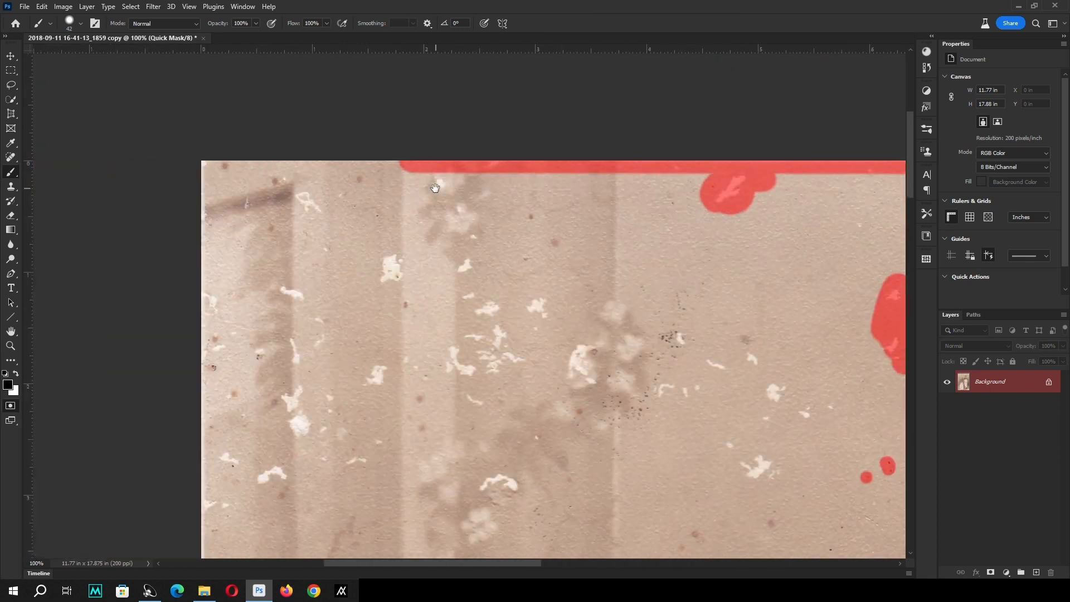
pyautogui.keyDown('shift'); pyautogui.click(207, 165); pyautogui.keyUp('shift')
# Mask a straight strip down the full length of the photo's left edge.
pyautogui.keyDown('shift'); pyautogui.click(219, 313); pyautogui.keyUp('shift')
pyautogui.moveTo(202, 333); pyautogui.dragTo(240, 50)
pyautogui.moveTo(240, 329)
pyautogui.mouseDown()
pyautogui.moveTo(258, 39)
pyautogui.moveTo(293, 220)
pyautogui.moveTo(265, 351)
pyautogui.mouseUp()
pyautogui.keyDown('shift'); pyautogui.click(275, 413); pyautogui.keyUp('shift')
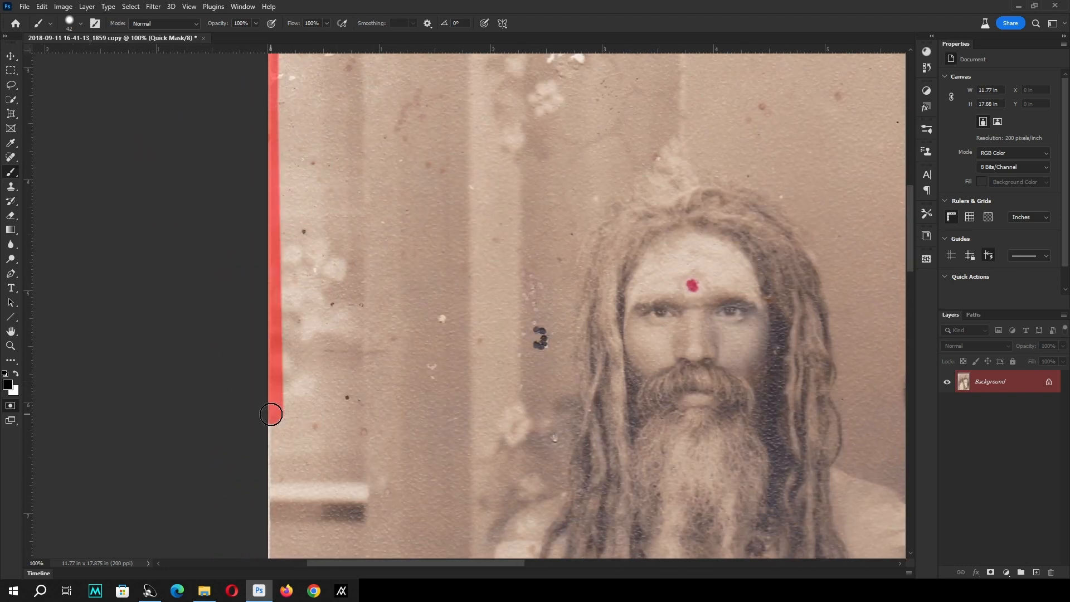
pyautogui.moveTo(275, 414); pyautogui.dragTo(295, 56)
pyautogui.moveTo(303, 390); pyautogui.dragTo(326, 92)
pyautogui.moveTo(337, 392); pyautogui.dragTo(365, 167)
pyautogui.moveTo(356, 385); pyautogui.dragTo(375, 196)
pyautogui.keyDown('shift'); pyautogui.click(370, 446); pyautogui.keyUp('shift')
pyautogui.hotkey('ctrl', '-')
pyautogui.hotkey('ctrl', '-')
pyautogui.moveTo(645, 382); pyautogui.dragTo(316, 371)
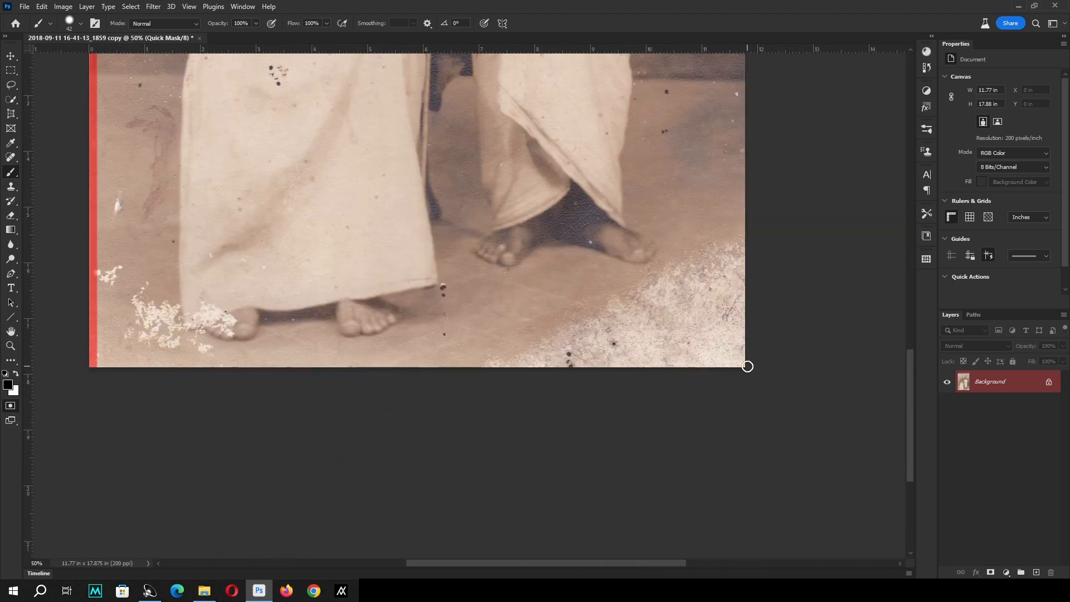
# Extend the masked border strip along the photo's bottom and right edges.
pyautogui.keyDown('shift'); pyautogui.click(746, 366); pyautogui.keyUp('shift')
pyautogui.moveTo(700, 111); pyautogui.dragTo(702, 335)
pyautogui.moveTo(694, 177)
pyautogui.mouseDown()
pyautogui.moveTo(654, 224)
pyautogui.moveTo(618, 502)
pyautogui.mouseUp()
pyautogui.moveTo(658, 73); pyautogui.dragTo(616, 399)
pyautogui.keyDown('shift'); pyautogui.click(627, 249); pyautogui.keyUp('shift')
pyautogui.keyDown('shift'); pyautogui.click(438, 247); pyautogui.keyUp('shift')
# Mask the white flakes and dark specks on the wall between the pillar and the standing man.
pyautogui.moveTo(341, 273); pyautogui.dragTo(660, 254)
pyautogui.moveTo(552, 397); pyautogui.dragTo(608, 391)
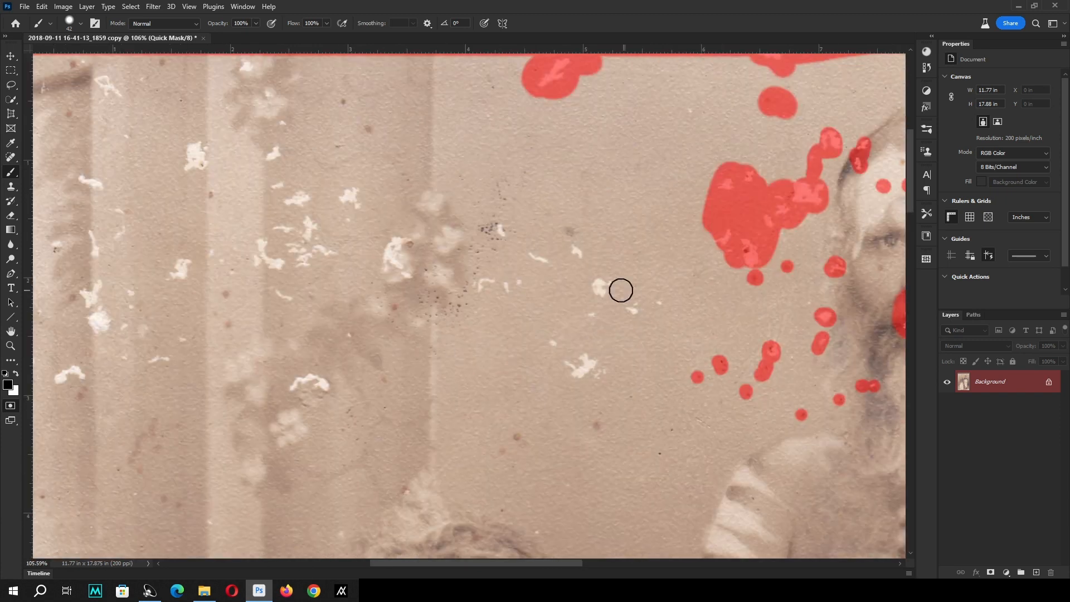
pyautogui.moveTo(514, 282); pyautogui.dragTo(504, 188)
pyautogui.click(597, 424)
pyautogui.moveTo(451, 473); pyautogui.dragTo(558, 354)
pyautogui.click(506, 373)
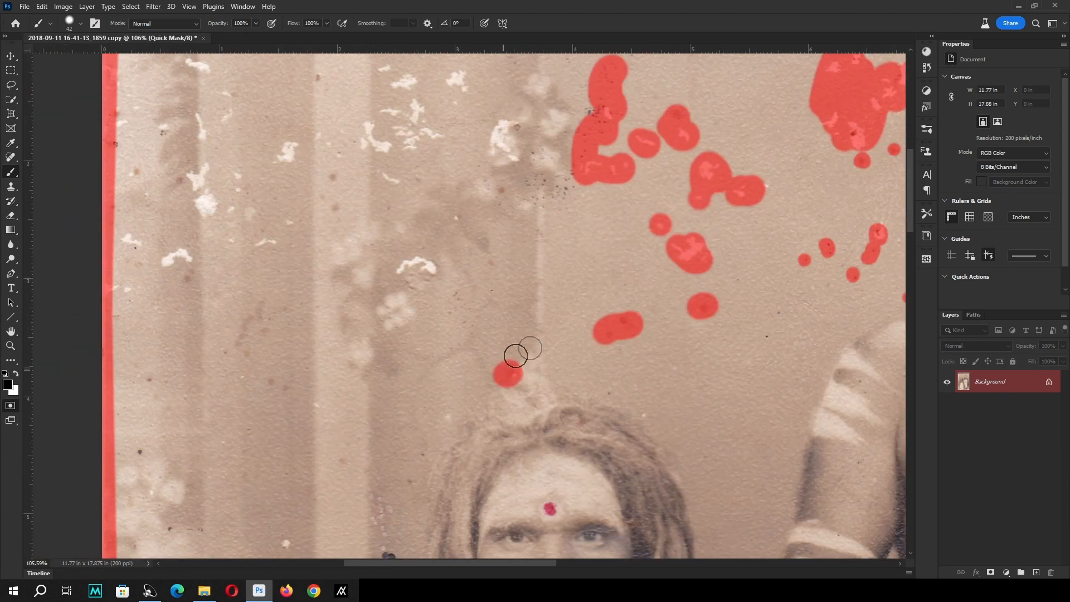
# Mask the flakes, specks and pale blotches across the pillar and left wall above and beside the seated man.
pyautogui.moveTo(586, 168); pyautogui.dragTo(469, 440)
pyautogui.moveTo(390, 301); pyautogui.dragTo(552, 304)
pyautogui.moveTo(501, 263); pyautogui.dragTo(510, 300)
pyautogui.click(493, 365)
pyautogui.moveTo(493, 365); pyautogui.dragTo(494, 359)
pyautogui.moveTo(580, 346); pyautogui.dragTo(584, 477)
pyautogui.moveTo(545, 412)
pyautogui.mouseDown()
pyautogui.moveTo(551, 446)
pyautogui.moveTo(632, 292)
pyautogui.mouseUp()
pyautogui.moveTo(624, 298)
pyautogui.mouseDown()
pyautogui.moveTo(519, 376)
pyautogui.moveTo(652, 430)
pyautogui.mouseUp()
pyautogui.moveTo(523, 354); pyautogui.dragTo(540, 422)
pyautogui.moveTo(571, 258); pyautogui.dragTo(578, 358)
pyautogui.moveTo(554, 384)
pyautogui.mouseDown()
pyautogui.moveTo(513, 182)
pyautogui.moveTo(522, 249)
pyautogui.mouseUp()
pyautogui.moveTo(467, 243); pyautogui.dragTo(496, 418)
pyautogui.moveTo(496, 418); pyautogui.dragTo(567, 387)
pyautogui.moveTo(525, 328); pyautogui.dragTo(518, 347)
pyautogui.moveTo(476, 164); pyautogui.dragTo(522, 408)
pyautogui.moveTo(391, 267); pyautogui.dragTo(511, 224)
pyautogui.moveTo(502, 125)
pyautogui.mouseDown()
pyautogui.moveTo(487, 404)
pyautogui.moveTo(496, 240)
pyautogui.mouseUp()
pyautogui.moveTo(603, 258); pyautogui.dragTo(634, 346)
pyautogui.click(476, 328)
pyautogui.moveTo(490, 402); pyautogui.dragTo(498, 235)
pyautogui.moveTo(488, 240)
pyautogui.mouseDown()
pyautogui.moveTo(525, 347)
pyautogui.moveTo(469, 398)
pyautogui.mouseUp()
pyautogui.moveTo(625, 319); pyautogui.dragTo(615, 378)
pyautogui.moveTo(684, 311); pyautogui.dragTo(642, 228)
# Reduce the brush to 55 px and mask the spots and dark blotch on the wall left of the seated man.
pyautogui.keyDown('alt'); pyautogui.rightClick(514, 339); pyautogui.keyUp('alt')
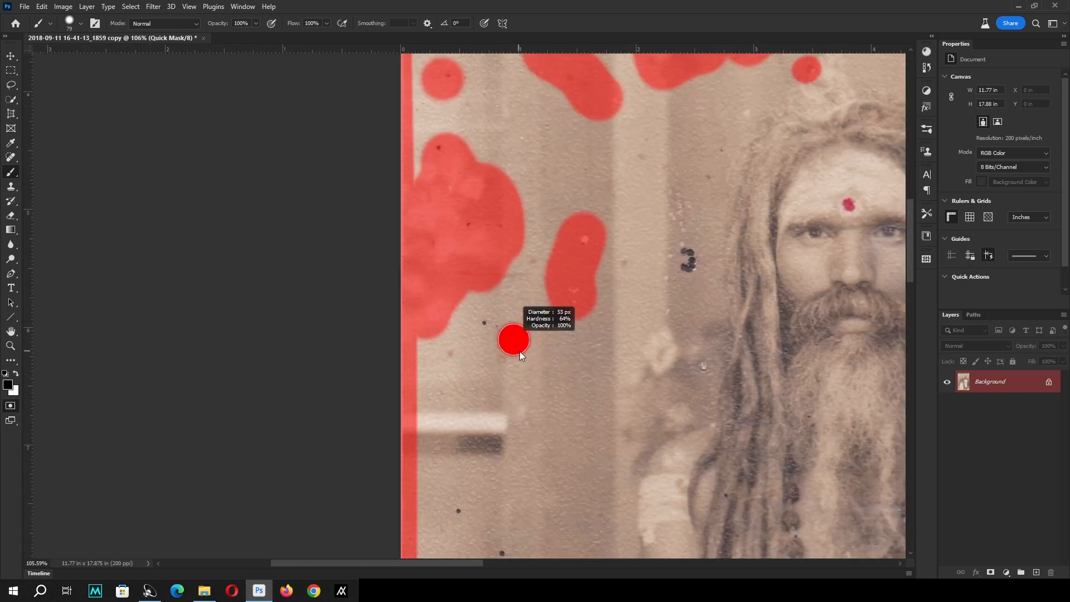
pyautogui.click(487, 329)
pyautogui.click(452, 355)
pyautogui.click(501, 358)
pyautogui.moveTo(738, 298); pyautogui.dragTo(708, 299)
pyautogui.moveTo(613, 334); pyautogui.dragTo(603, 208)
pyautogui.click(666, 239)
pyautogui.moveTo(547, 357); pyautogui.dragTo(624, 281)
pyautogui.click(500, 308)
pyautogui.click(547, 351)
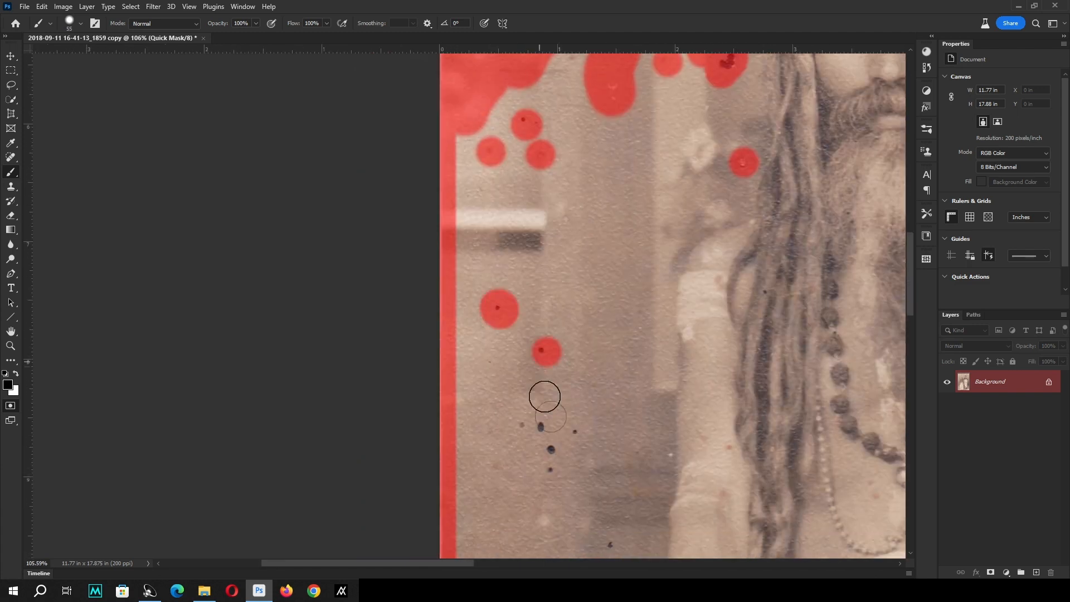
# Mask the cluster of dark spots on the lower wall beside the seated man's arm.
pyautogui.moveTo(525, 426); pyautogui.dragTo(550, 448)
pyautogui.moveTo(564, 441); pyautogui.dragTo(570, 330)
pyautogui.click(580, 320)
pyautogui.scroll(-5, 530, 327)
pyautogui.scroll(8, 822, 167)
# Reduce the brush to about 25 px and mask the specks on the seated man's arm and chest.
pyautogui.keyDown('alt'); pyautogui.rightClick(598, 224); pyautogui.keyUp('alt')
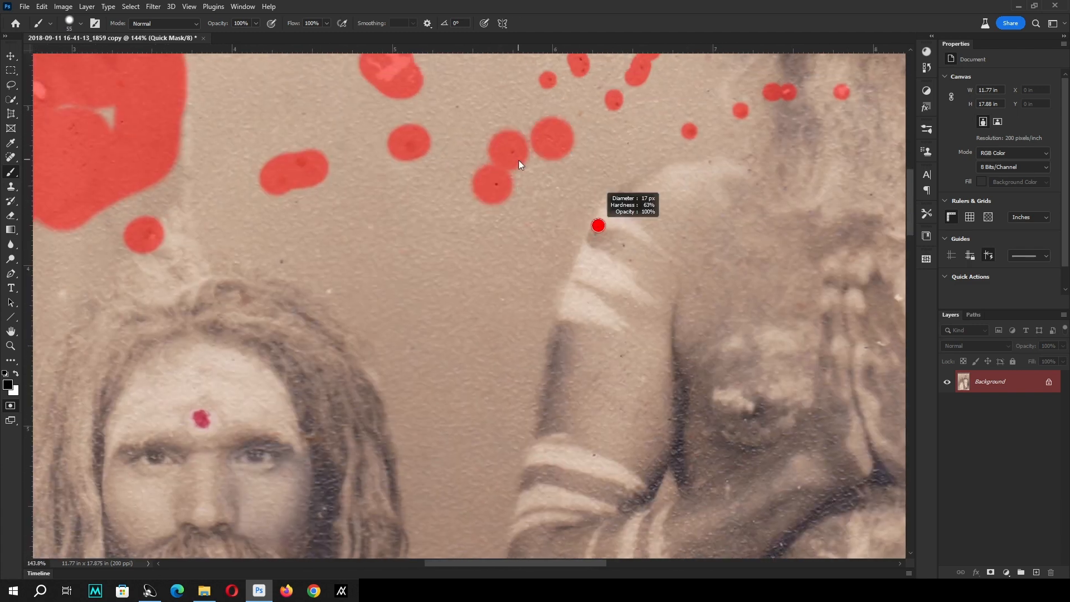
pyautogui.moveTo(390, 246); pyautogui.dragTo(512, 244)
pyautogui.click(452, 290)
pyautogui.click(401, 253)
pyautogui.click(176, 288)
pyautogui.moveTo(297, 216)
pyautogui.mouseDown()
pyautogui.moveTo(310, 209)
pyautogui.moveTo(321, 277)
pyautogui.mouseUp()
pyautogui.moveTo(435, 288); pyautogui.dragTo(628, 129)
pyautogui.click(626, 275)
pyautogui.moveTo(485, 397)
pyautogui.mouseDown()
pyautogui.moveTo(559, 217)
pyautogui.moveTo(544, 56)
pyautogui.mouseUp()
pyautogui.click(302, 350)
pyautogui.moveTo(320, 245); pyautogui.dragTo(342, 236)
pyautogui.moveTo(537, 305); pyautogui.dragTo(549, 412)
pyautogui.moveTo(546, 457); pyautogui.dragTo(541, 313)
pyautogui.moveTo(519, 357); pyautogui.dragTo(516, 339)
pyautogui.click(283, 272)
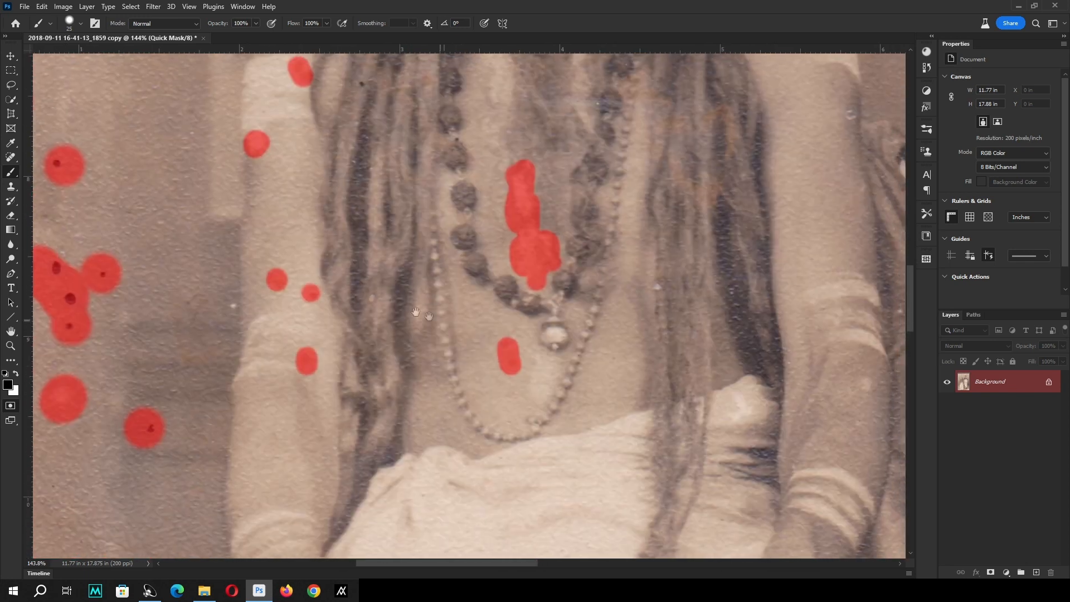
# Mask the small specks in the seated man's beard and hair and around his shoulder.
pyautogui.moveTo(418, 312); pyautogui.dragTo(347, 482)
pyautogui.moveTo(657, 276)
pyautogui.mouseDown()
pyautogui.moveTo(657, 335)
pyautogui.moveTo(603, 338)
pyautogui.mouseUp()
pyautogui.moveTo(586, 239); pyautogui.dragTo(620, 341)
pyautogui.moveTo(550, 378); pyautogui.dragTo(534, 368)
pyautogui.moveTo(511, 385); pyautogui.dragTo(500, 371)
pyautogui.click(323, 355)
pyautogui.click(374, 349)
pyautogui.moveTo(446, 234); pyautogui.dragTo(400, 404)
pyautogui.moveTo(402, 363); pyautogui.dragTo(397, 419)
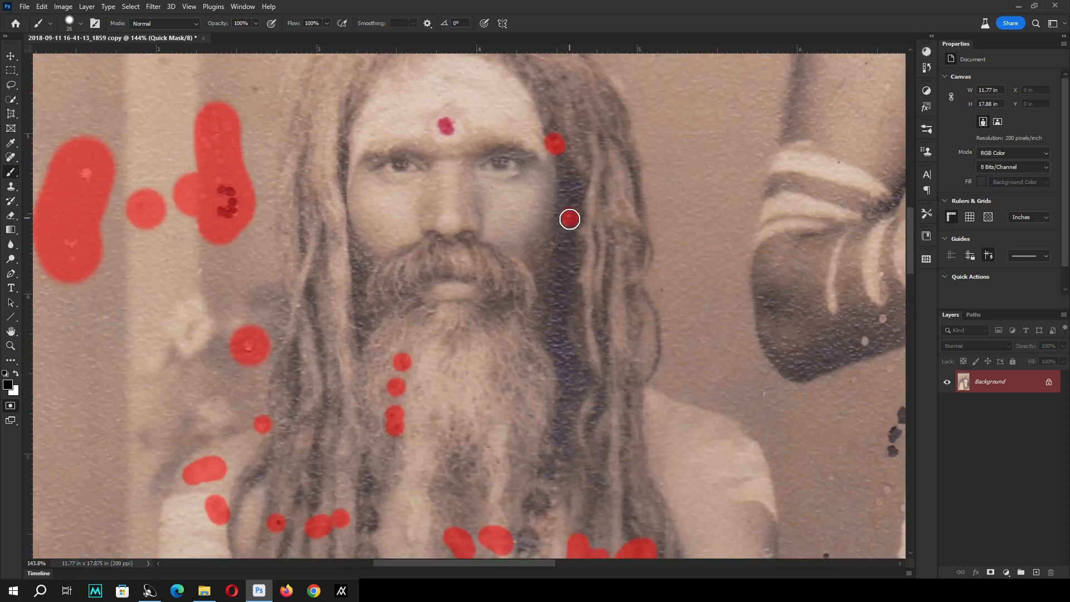
# Mask the dark spots and stains on the seated man's white garment around and below his hands.
pyautogui.moveTo(674, 390); pyautogui.dragTo(621, 208)
pyautogui.moveTo(474, 335); pyautogui.dragTo(679, 270)
pyautogui.moveTo(583, 505); pyautogui.dragTo(702, 237)
pyautogui.moveTo(718, 274); pyautogui.dragTo(702, 299)
pyautogui.moveTo(508, 307); pyautogui.dragTo(490, 310)
pyautogui.click(493, 338)
pyautogui.moveTo(337, 364); pyautogui.dragTo(355, 360)
pyautogui.moveTo(347, 387); pyautogui.dragTo(336, 434)
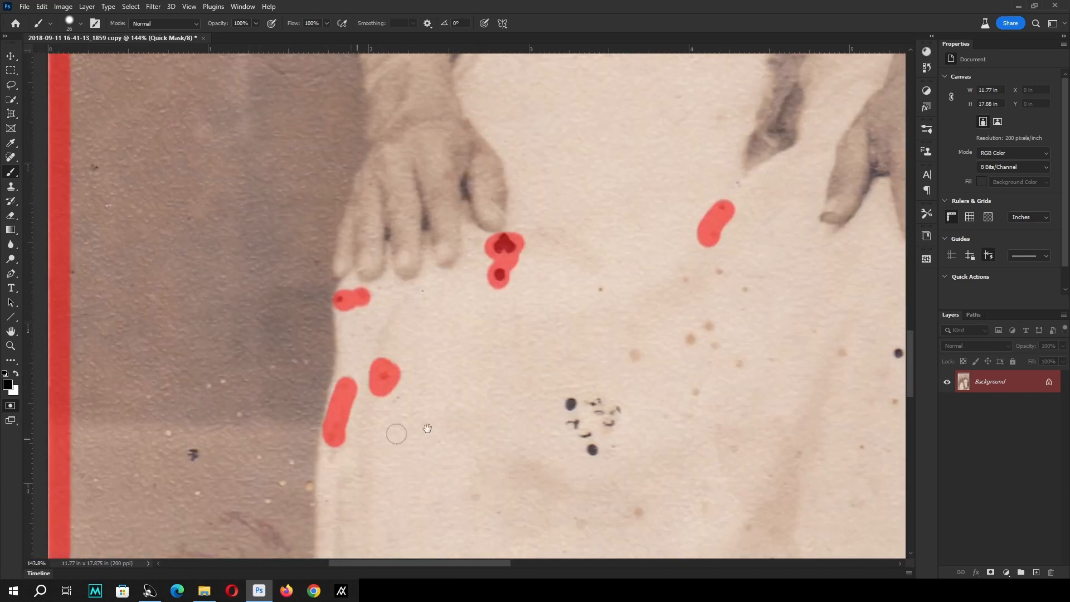
pyautogui.moveTo(654, 266); pyautogui.dragTo(676, 283)
pyautogui.click(662, 318)
pyautogui.click(667, 296)
# Mask the specks and the reddish scribbled stain on the wall and floor left of the white garment.
pyautogui.moveTo(140, 371)
pyautogui.mouseDown()
pyautogui.moveTo(361, 239)
pyautogui.moveTo(411, 315)
pyautogui.mouseUp()
pyautogui.click(338, 303)
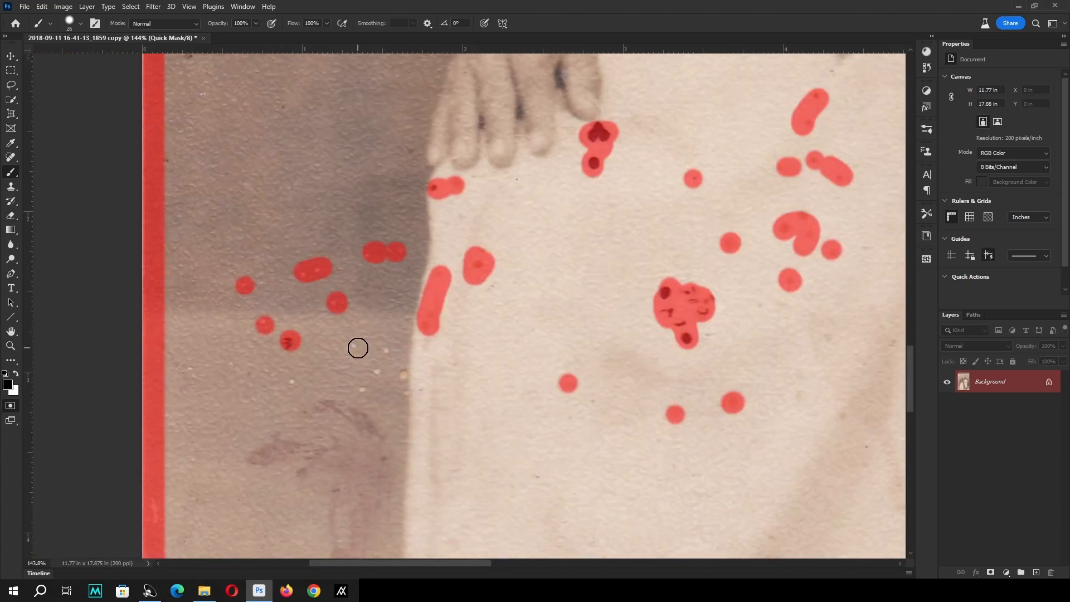
pyautogui.click(356, 350)
pyautogui.click(233, 367)
pyautogui.moveTo(334, 446); pyautogui.dragTo(327, 324)
pyautogui.moveTo(329, 292)
pyautogui.mouseDown()
pyautogui.moveTo(360, 379)
pyautogui.moveTo(359, 242)
pyautogui.mouseUp()
pyautogui.moveTo(365, 245); pyautogui.dragTo(290, 423)
pyautogui.moveTo(241, 370); pyautogui.dragTo(240, 434)
# Mask the stains and spots on the lower half of the seated man's white garment.
pyautogui.moveTo(781, 234); pyautogui.dragTo(634, 351)
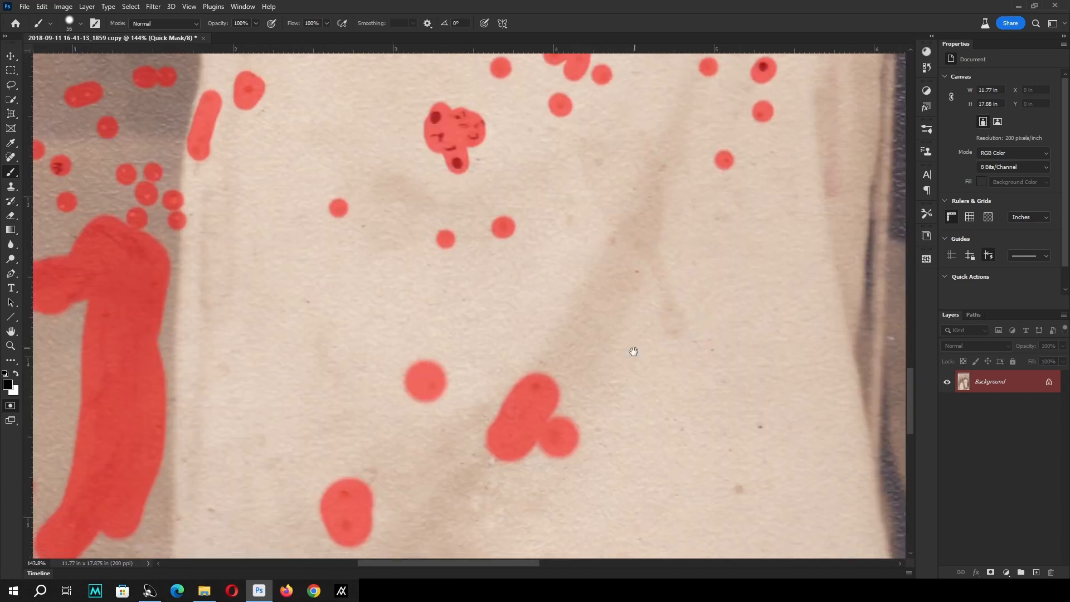
pyautogui.moveTo(610, 219); pyautogui.dragTo(676, 340)
pyautogui.click(588, 331)
pyautogui.moveTo(368, 293); pyautogui.dragTo(413, 273)
pyautogui.click(514, 253)
pyautogui.moveTo(607, 101); pyautogui.dragTo(587, 149)
pyautogui.click(551, 272)
pyautogui.click(729, 376)
# Mask the flaking patches on the lower-left floor and around the seated man's foot.
pyautogui.moveTo(253, 340)
pyautogui.mouseDown()
pyautogui.moveTo(635, 218)
pyautogui.moveTo(751, 166)
pyautogui.mouseUp()
pyautogui.click(614, 372)
pyautogui.click(687, 377)
pyautogui.moveTo(505, 424)
pyautogui.mouseDown()
pyautogui.moveTo(418, 409)
pyautogui.moveTo(445, 467)
pyautogui.mouseUp()
pyautogui.moveTo(398, 399)
pyautogui.mouseDown()
pyautogui.moveTo(218, 429)
pyautogui.moveTo(312, 374)
pyautogui.mouseUp()
pyautogui.moveTo(188, 225); pyautogui.dragTo(140, 259)
pyautogui.click(144, 479)
pyautogui.moveTo(177, 274); pyautogui.dragTo(173, 248)
# Mask the dark spots on the floor just beyond the lower corner of the seated man's white garment.
pyautogui.scroll(-5, 338, 393)
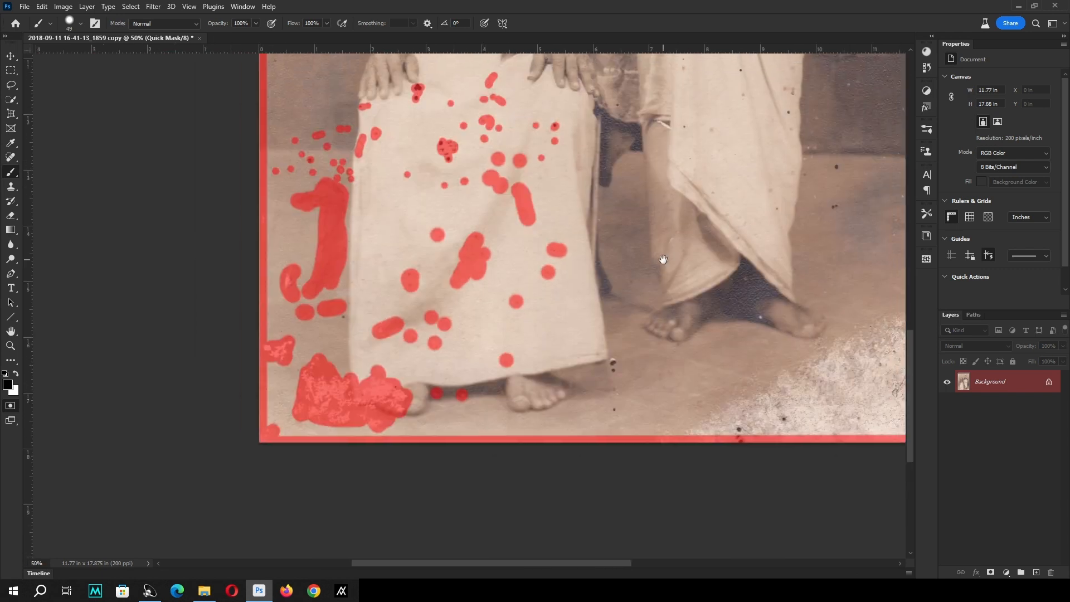
pyautogui.scroll(6, 318, 313)
pyautogui.click(401, 332)
pyautogui.click(181, 375)
pyautogui.moveTo(623, 230)
pyautogui.mouseDown()
pyautogui.moveTo(587, 249)
pyautogui.moveTo(357, 479)
pyautogui.mouseUp()
pyautogui.click(276, 399)
pyautogui.scroll(-5, 572, 187)
pyautogui.moveTo(617, 130); pyautogui.dragTo(462, 438)
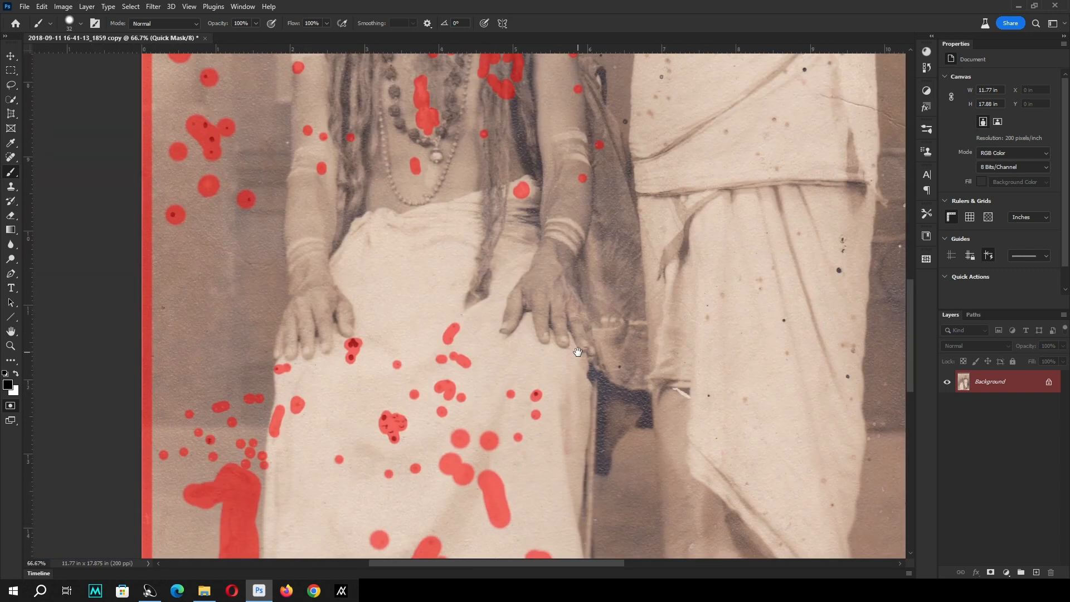
pyautogui.moveTo(576, 351); pyautogui.dragTo(578, 138)
pyautogui.moveTo(664, 430); pyautogui.dragTo(625, 251)
pyautogui.scroll(2, 591, 296)
pyautogui.moveTo(558, 325); pyautogui.dragTo(561, 345)
pyautogui.hscroll(6, 719, 390)
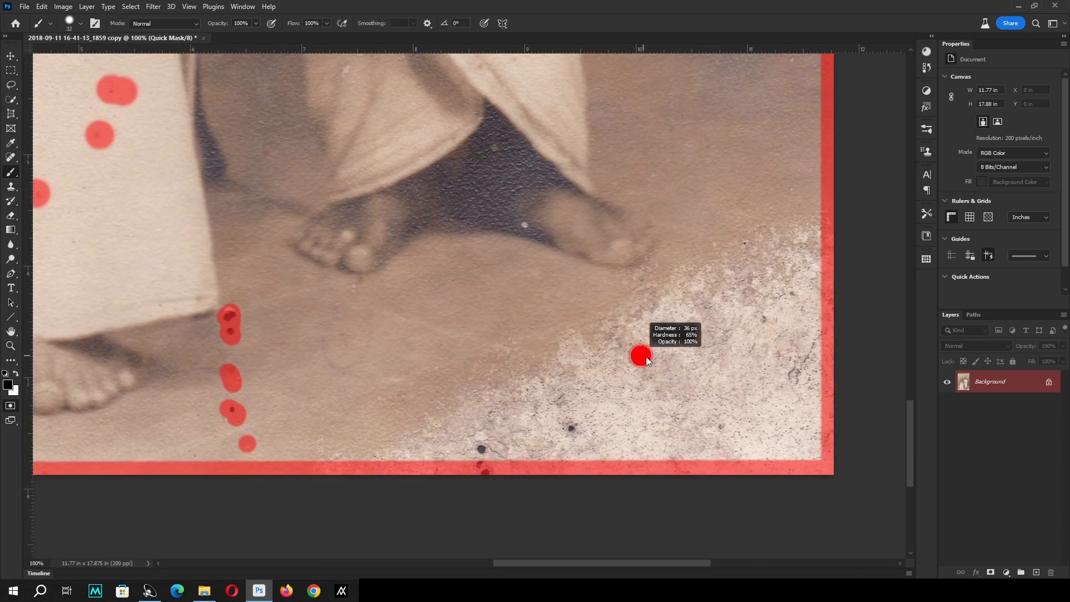
# Outline the large flaking area on the lower-right floor with the Lasso and fill it into the Quick Mask.
pyautogui.press('l')
pyautogui.moveTo(749, 140); pyautogui.dragTo(672, 228)
pyautogui.moveTo(786, 128); pyautogui.dragTo(758, 137)
pyautogui.hotkey('alt', 'BackSpace')
pyautogui.hotkey('ctrl', 'd')
pyautogui.press('b')
# Mask the spots on the standing man's lower garment, the dark gap between his feet, and the gap between the two men.
pyautogui.moveTo(595, 179); pyautogui.dragTo(638, 359)
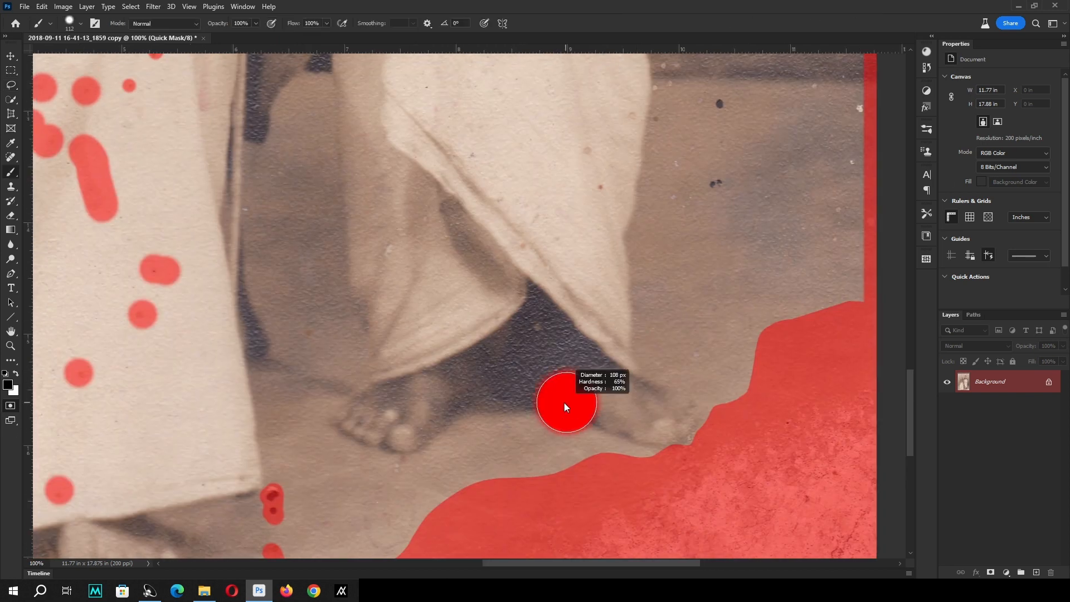
pyautogui.click(537, 329)
pyautogui.click(568, 403)
pyautogui.click(422, 322)
pyautogui.click(342, 405)
pyautogui.click(283, 282)
pyautogui.moveTo(426, 116); pyautogui.dragTo(444, 239)
pyautogui.click(639, 348)
pyautogui.click(651, 382)
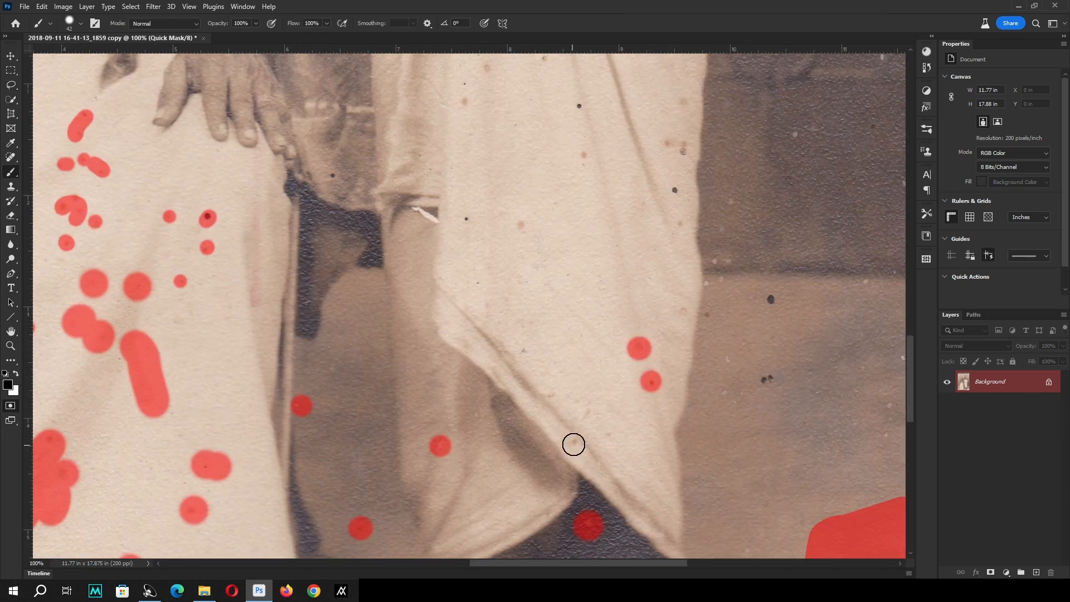
pyautogui.click(575, 441)
pyautogui.click(525, 347)
pyautogui.click(522, 227)
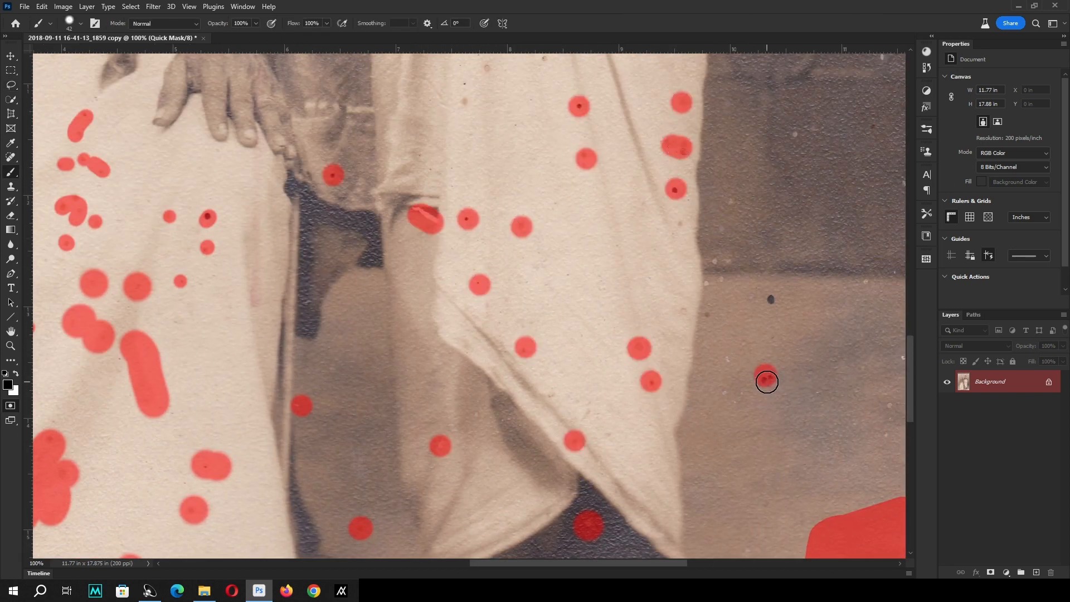
# Mask the spots on the floor and base of the wall to the right of the standing man's lower garment.
pyautogui.click(767, 381)
pyautogui.click(731, 361)
pyautogui.click(725, 396)
pyautogui.click(770, 296)
pyautogui.moveTo(754, 362); pyautogui.dragTo(586, 344)
pyautogui.click(690, 255)
pyautogui.click(744, 285)
# Mask the light specks along the right edge of the standing man's garment and on the dark brick wall.
pyautogui.moveTo(575, 279); pyautogui.dragTo(592, 379)
pyautogui.click(559, 365)
pyautogui.click(574, 360)
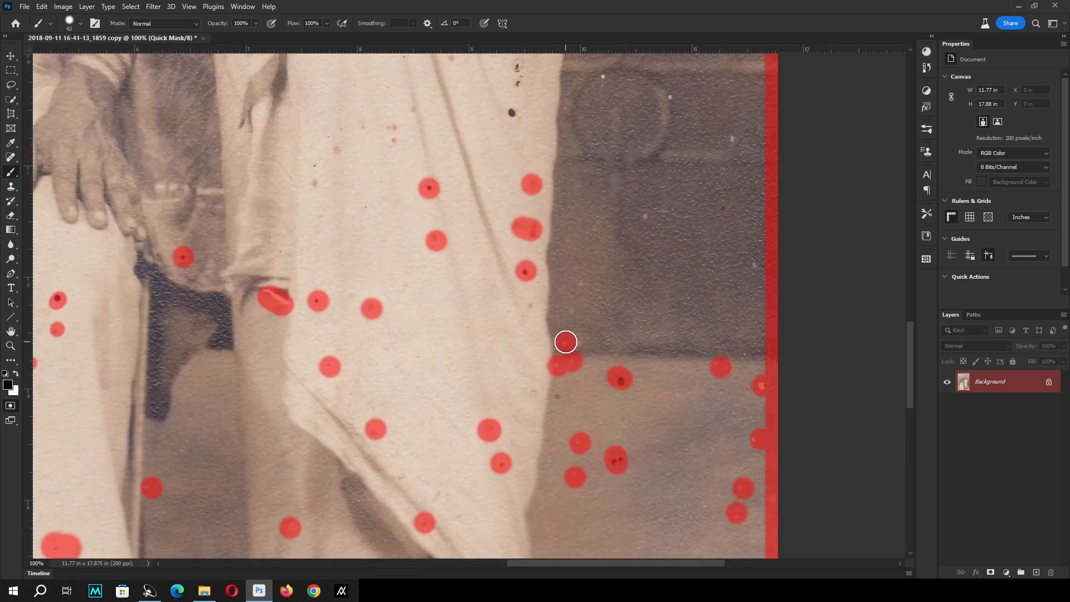
pyautogui.click(566, 340)
pyautogui.click(570, 310)
pyautogui.click(577, 289)
pyautogui.moveTo(630, 220); pyautogui.dragTo(615, 328)
pyautogui.click(632, 321)
pyautogui.click(589, 184)
# Mask the brown and dark spots on the standing man's draped skirt below the waistline.
pyautogui.moveTo(336, 290); pyautogui.dragTo(464, 351)
pyautogui.click(427, 352)
pyautogui.click(427, 335)
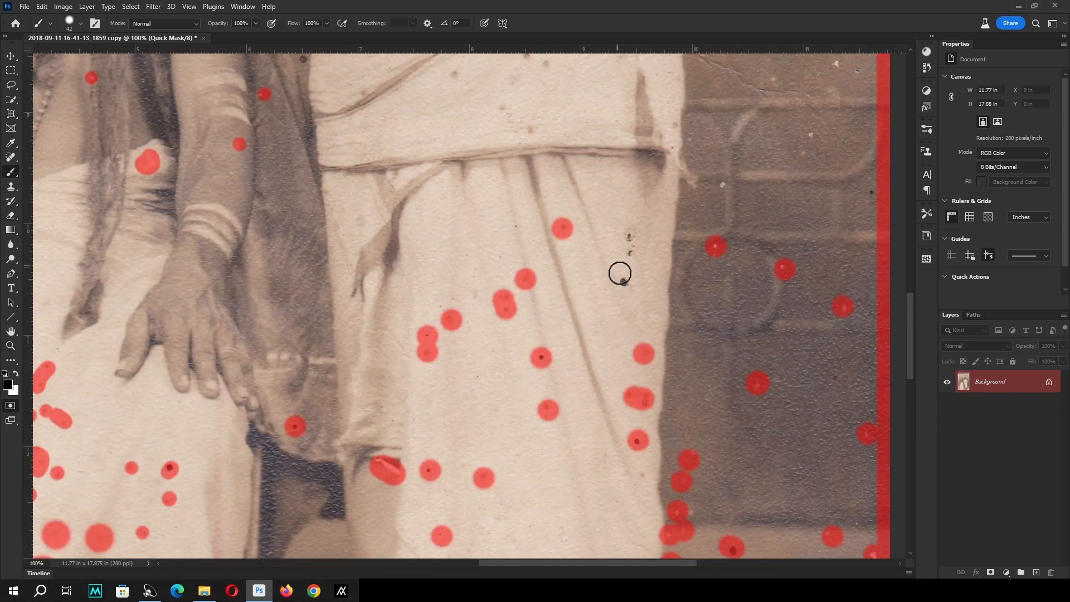
pyautogui.click(624, 279)
pyautogui.click(630, 246)
pyautogui.click(625, 231)
# Mask the stain at the right of the standing man's waistline and the spots on his wrapped upper garment.
pyautogui.moveTo(544, 130); pyautogui.dragTo(585, 310)
pyautogui.click(568, 307)
pyautogui.click(548, 296)
pyautogui.moveTo(686, 264); pyautogui.dragTo(689, 370)
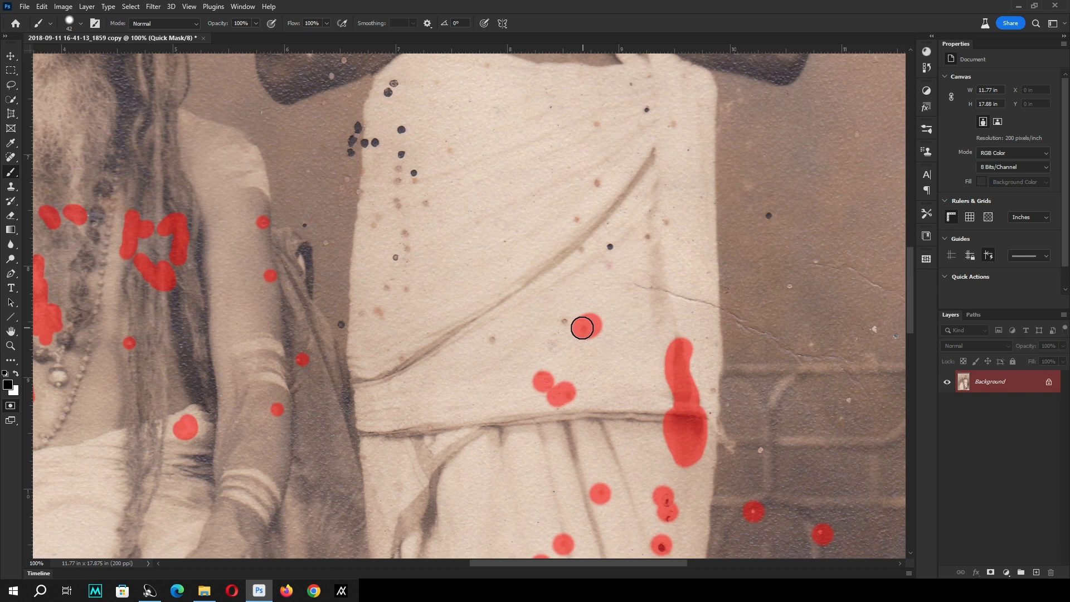
pyautogui.click(552, 342)
pyautogui.moveTo(676, 331); pyautogui.dragTo(648, 237)
pyautogui.click(577, 218)
pyautogui.click(599, 182)
pyautogui.click(601, 127)
# Mask the crack running across the upper garment into the wall, and the wall stains reaching the photo's right edge.
pyautogui.moveTo(600, 286)
pyautogui.mouseDown()
pyautogui.moveTo(714, 313)
pyautogui.moveTo(604, 282)
pyautogui.mouseUp()
pyautogui.moveTo(616, 281); pyautogui.dragTo(755, 363)
pyautogui.moveTo(758, 299); pyautogui.dragTo(778, 309)
pyautogui.moveTo(809, 276)
pyautogui.mouseDown()
pyautogui.moveTo(679, 238)
pyautogui.moveTo(681, 256)
pyautogui.mouseUp()
pyautogui.moveTo(658, 183); pyautogui.dragTo(639, 155)
pyautogui.moveTo(628, 78); pyautogui.dragTo(631, 273)
pyautogui.click(645, 308)
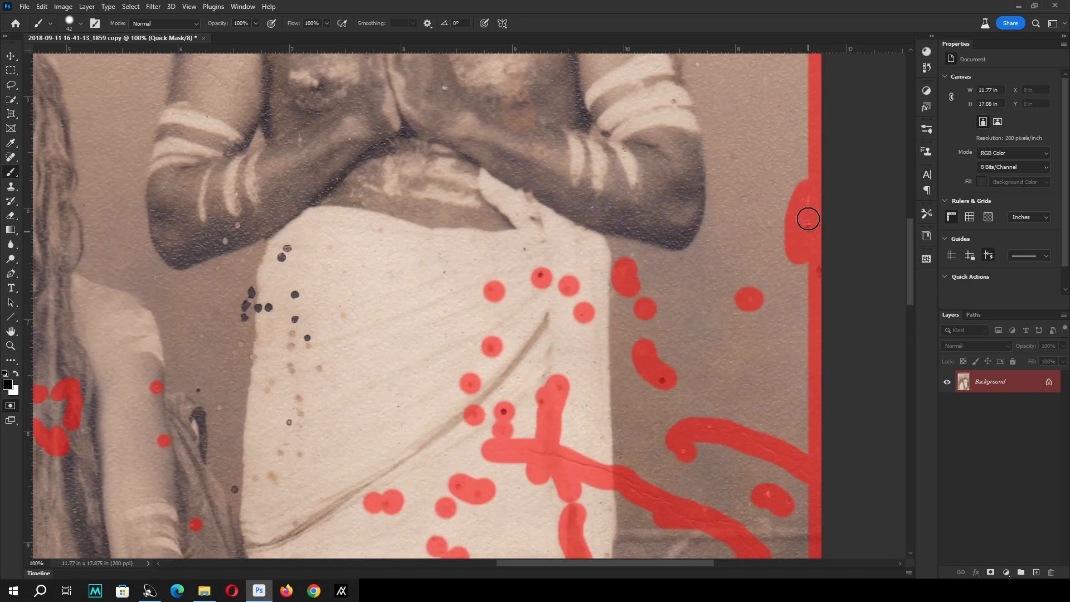
pyautogui.click(768, 224)
# Mask the cluster of dark spots and brown stains along the left edge of the standing man's upper garment.
pyautogui.moveTo(369, 265); pyautogui.dragTo(499, 195)
pyautogui.moveTo(376, 222)
pyautogui.mouseDown()
pyautogui.moveTo(373, 248)
pyautogui.moveTo(427, 357)
pyautogui.mouseUp()
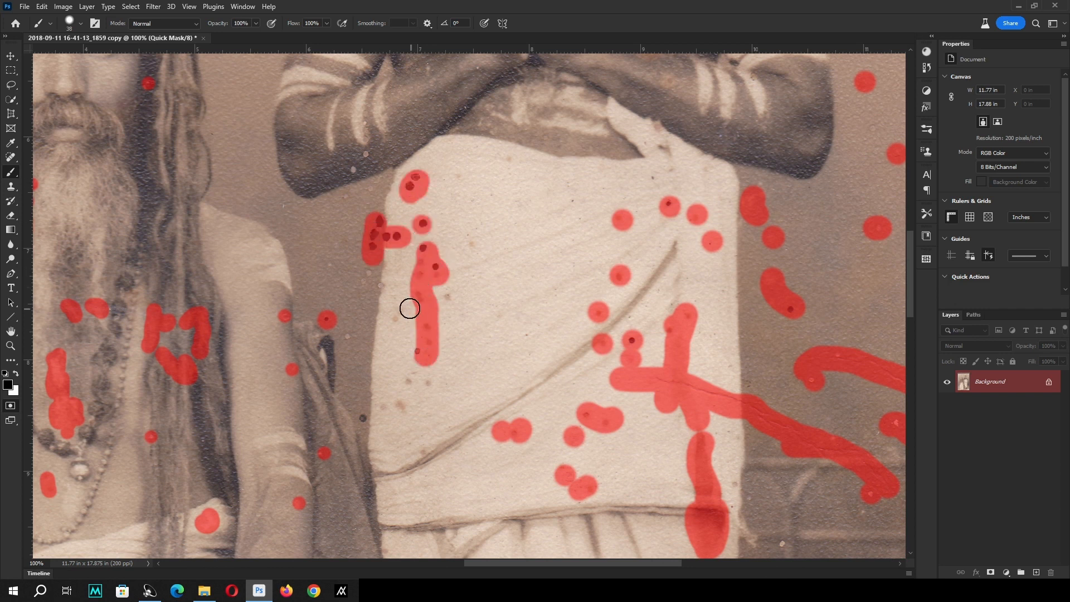
pyautogui.moveTo(401, 313); pyautogui.dragTo(397, 341)
pyautogui.moveTo(427, 359); pyautogui.dragTo(397, 412)
pyautogui.click(652, 179)
# Reduce the brush size and mask the specks on the standing man's forearm and waist and the blemishes on his chest.
pyautogui.press('[')
pyautogui.press('[')
pyautogui.press('[')
pyautogui.moveTo(391, 199)
pyautogui.mouseDown()
pyautogui.moveTo(444, 286)
pyautogui.moveTo(422, 280)
pyautogui.mouseUp()
pyautogui.click(417, 246)
pyautogui.moveTo(626, 142); pyautogui.dragTo(548, 339)
pyautogui.click(547, 302)
pyautogui.click(401, 352)
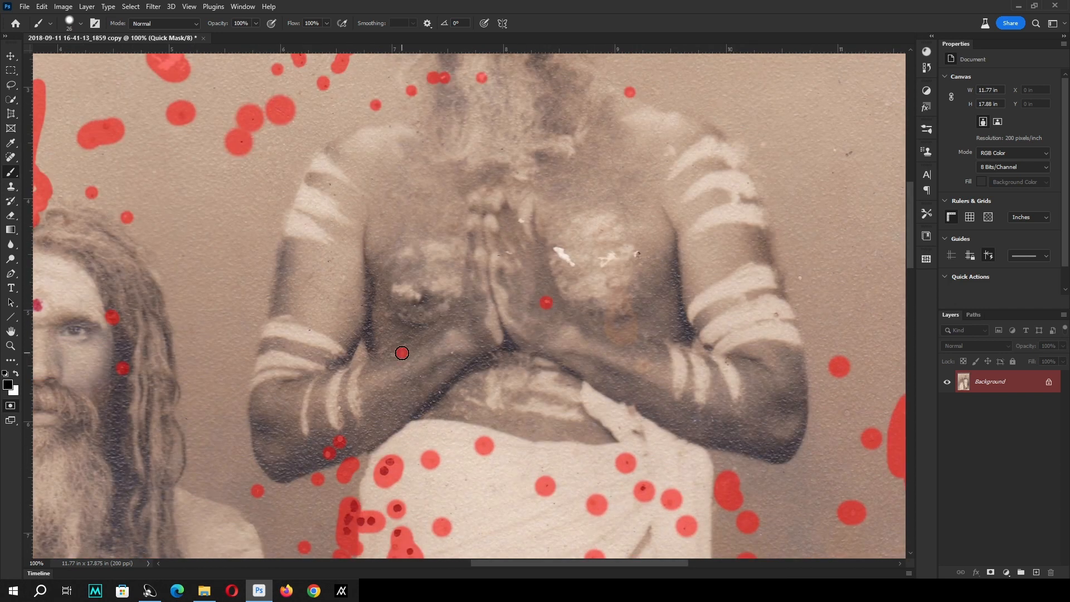
pyautogui.moveTo(454, 406); pyautogui.dragTo(468, 416)
pyautogui.moveTo(638, 365)
pyautogui.mouseDown()
pyautogui.moveTo(618, 404)
pyautogui.moveTo(608, 364)
pyautogui.mouseUp()
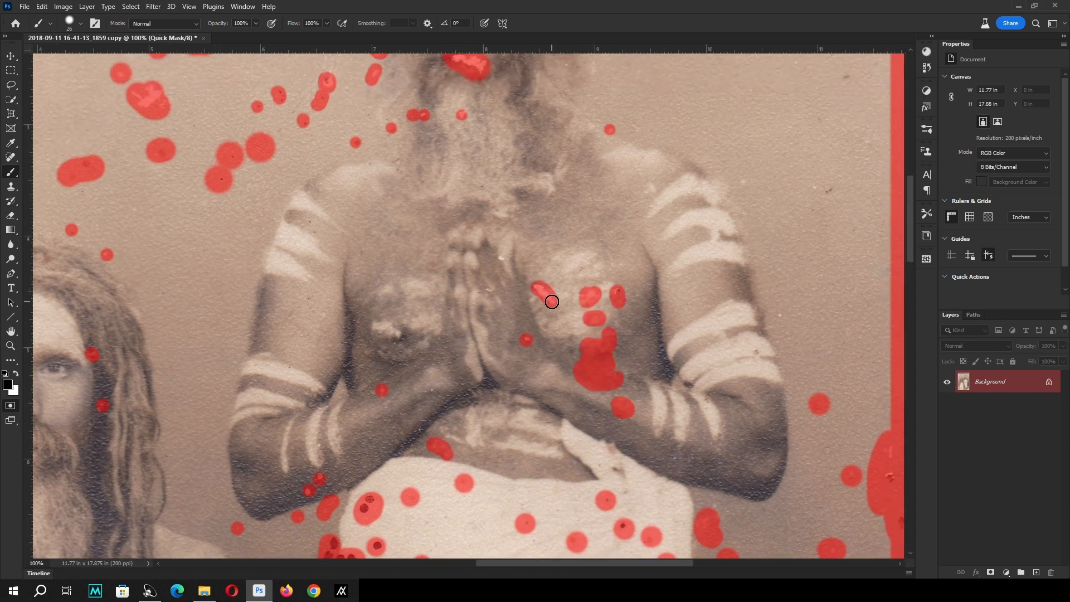
# Mask the marks on the standing man's knotted cloth, praying hands and right-side arm, and the specks on the adjoining wall.
pyautogui.moveTo(605, 443); pyautogui.dragTo(617, 449)
pyautogui.click(628, 493)
pyautogui.click(598, 461)
pyautogui.moveTo(766, 379); pyautogui.dragTo(652, 305)
pyautogui.click(642, 279)
pyautogui.click(667, 243)
pyautogui.click(714, 118)
pyautogui.click(629, 107)
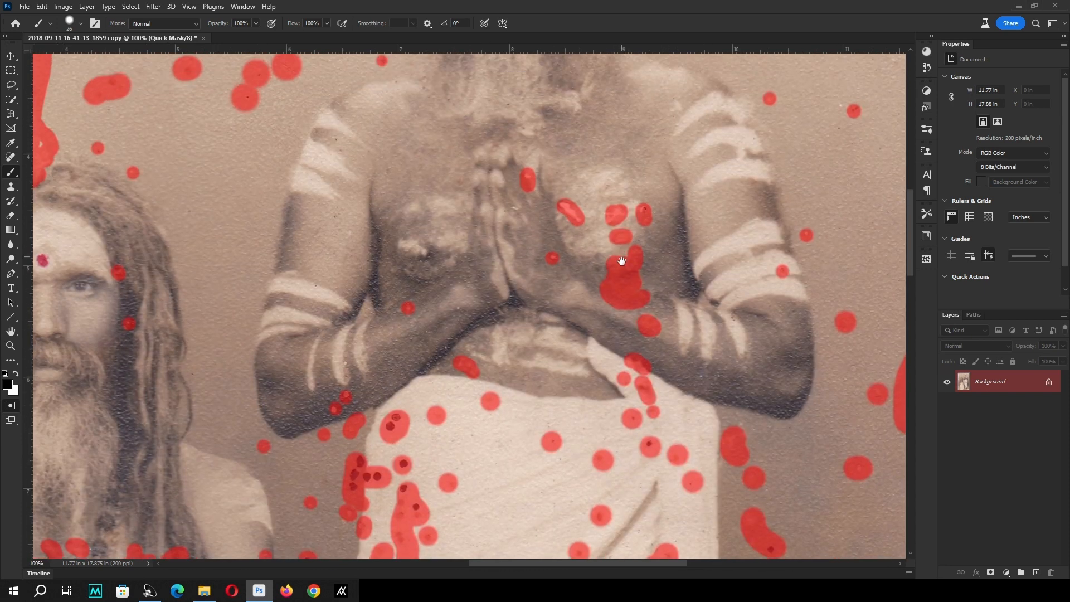
pyautogui.moveTo(653, 230); pyautogui.dragTo(655, 364)
pyautogui.click(697, 364)
pyautogui.moveTo(719, 175); pyautogui.dragTo(570, 311)
# Lasso the damaged upper-right background, fill it into the Quick Mask, and mask the specks beside the standing man's head.
pyautogui.press('l')
pyautogui.moveTo(474, 129)
pyautogui.mouseDown()
pyautogui.moveTo(548, 369)
pyautogui.moveTo(608, 86)
pyautogui.mouseUp()
pyautogui.hotkey('alt', 'BackSpace')
pyautogui.hotkey('ctrl', 'd')
pyautogui.press('b')
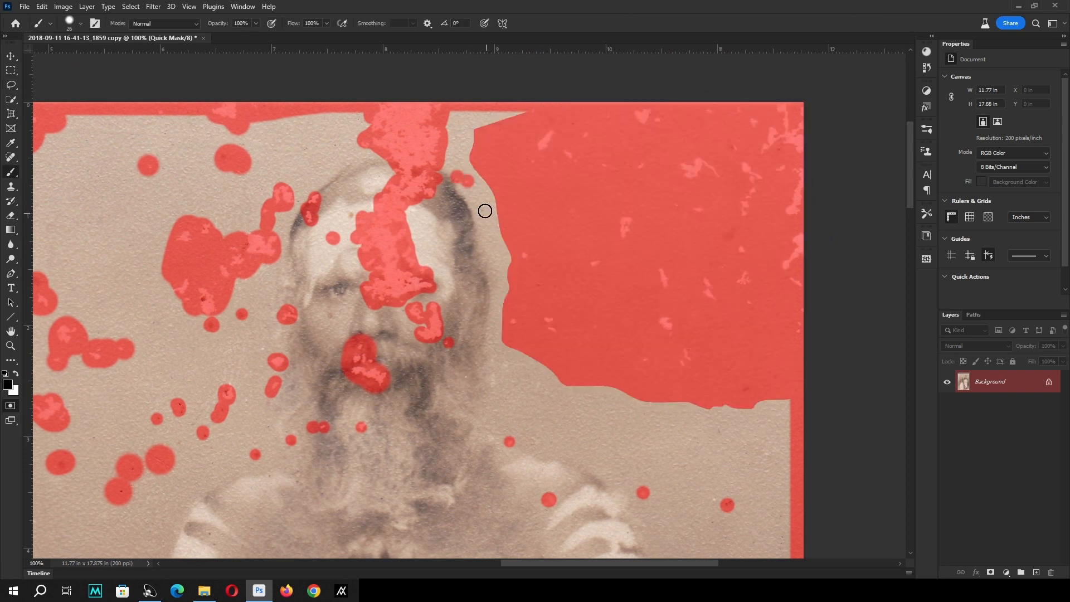
pyautogui.moveTo(479, 375); pyautogui.dragTo(481, 301)
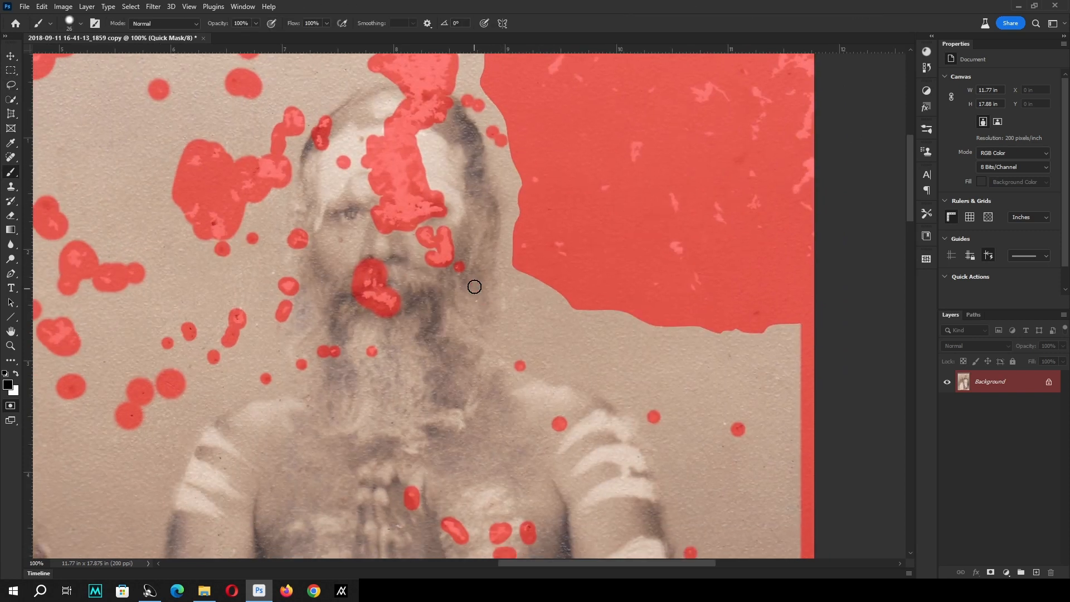
# Convert the Quick Mask into a selection and run Generative Fill on it with a blank prompt.
pyautogui.scroll(-2, 573, 306)
pyautogui.press('z')
pyautogui.rightClick(355, 260)
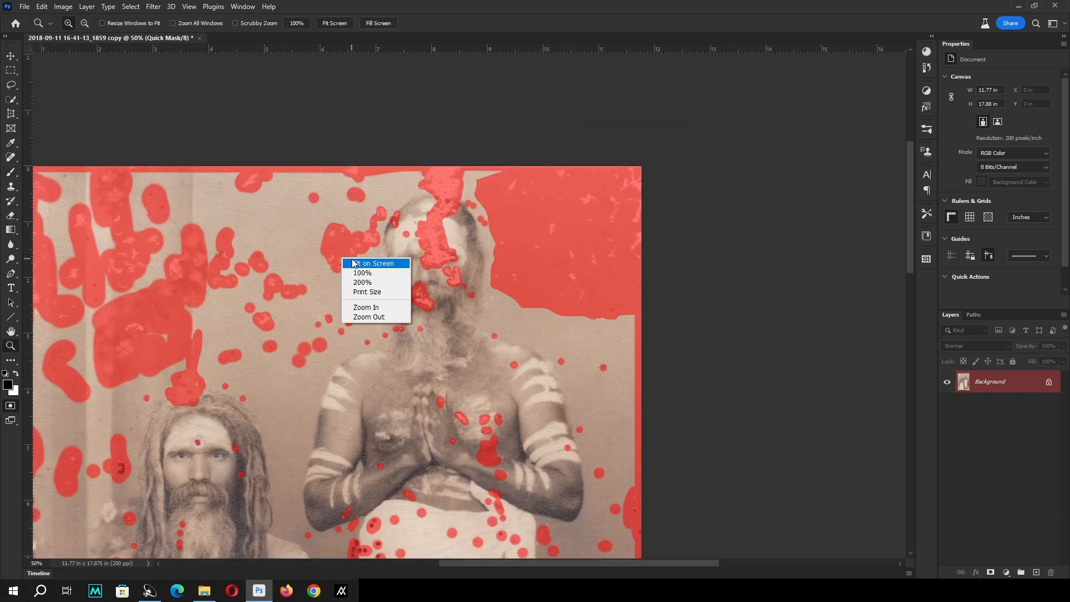
pyautogui.click(358, 262)
pyautogui.press('v')
pyautogui.press('q')
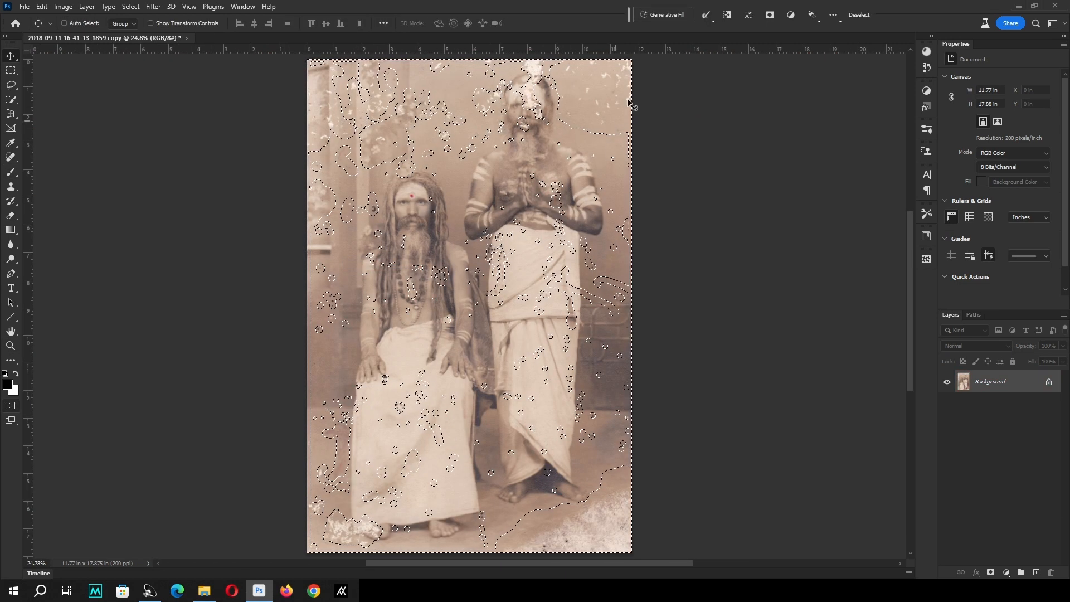
pyautogui.click(666, 15)
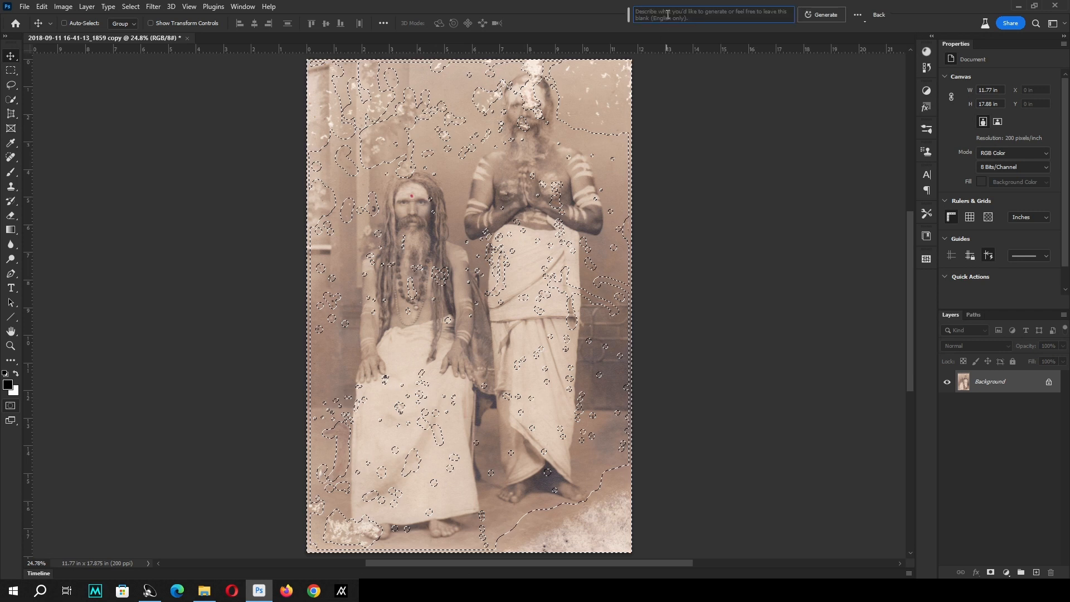
pyautogui.click(822, 16)
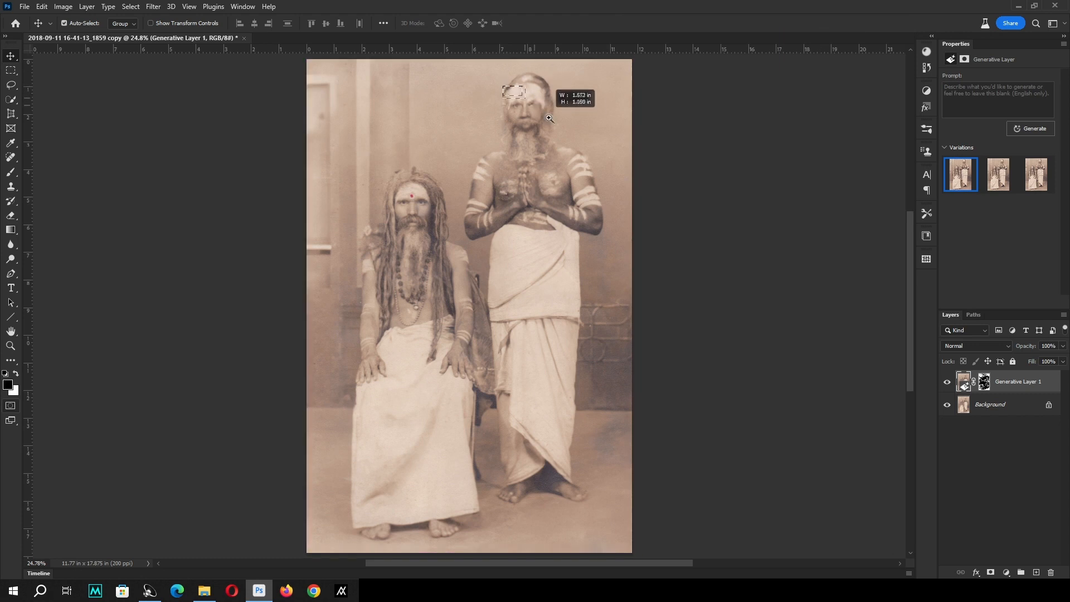
# Compare the three generated variations on the standing man's face and keep the first one.
pyautogui.scroll(5, 574, 111)
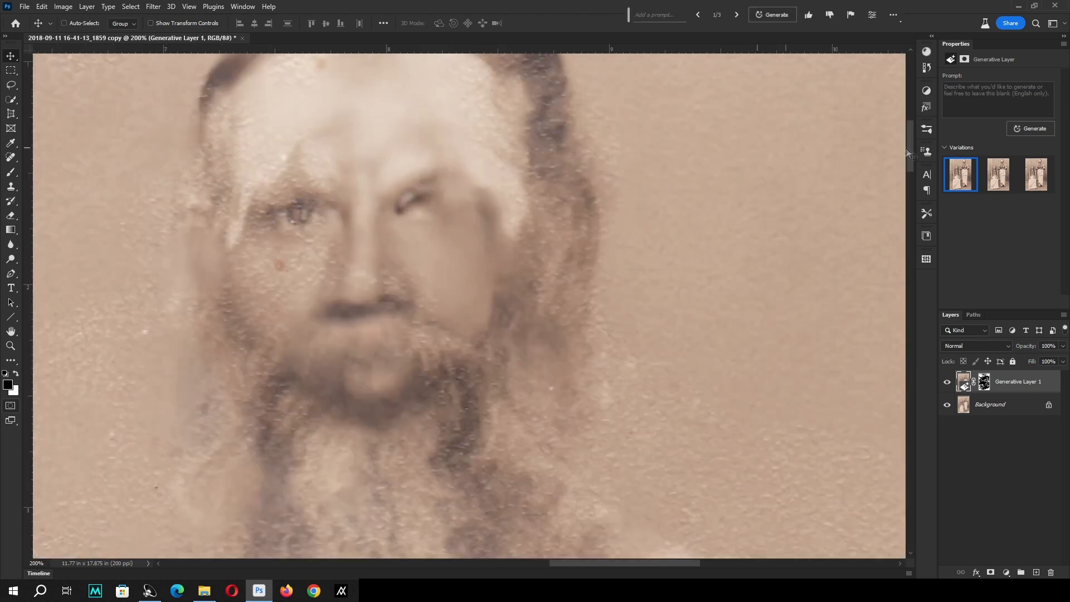
pyautogui.click(1000, 176)
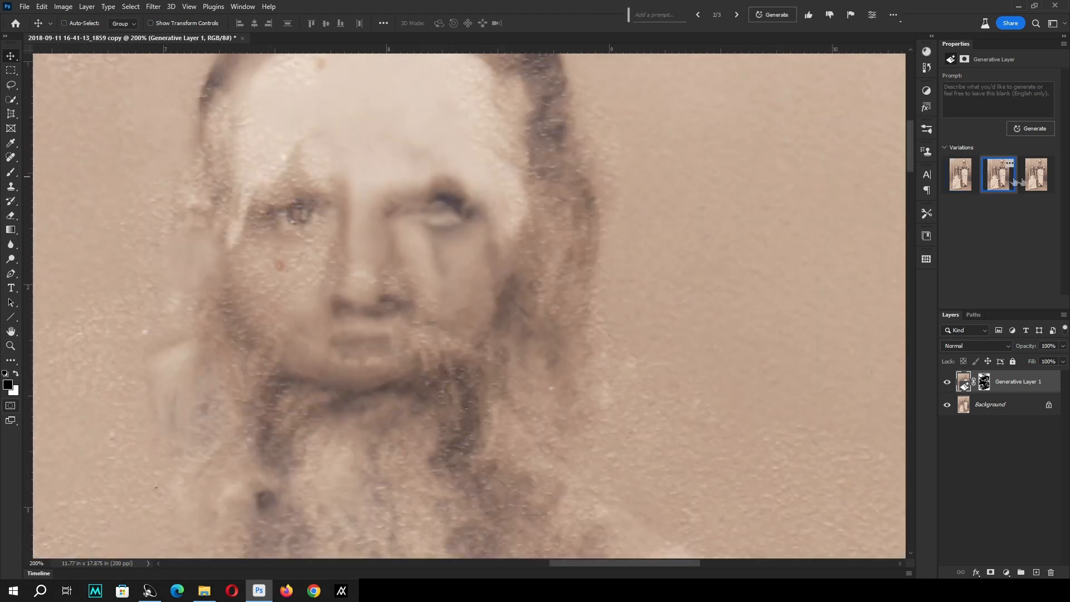
pyautogui.click(1044, 181)
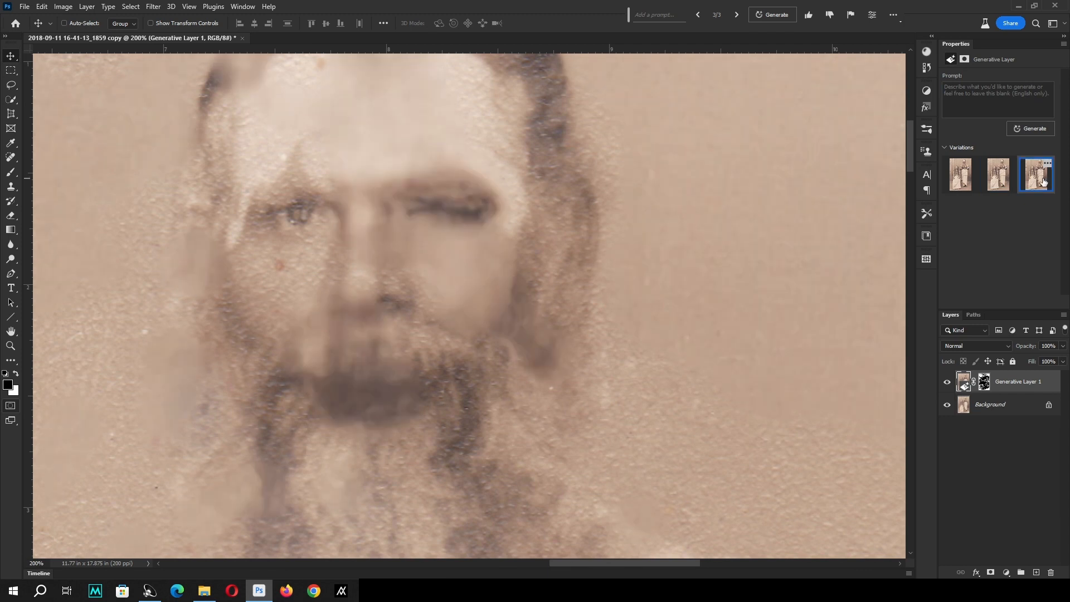
pyautogui.click(958, 183)
pyautogui.press('z')
pyautogui.rightClick(451, 201)
pyautogui.click(463, 206)
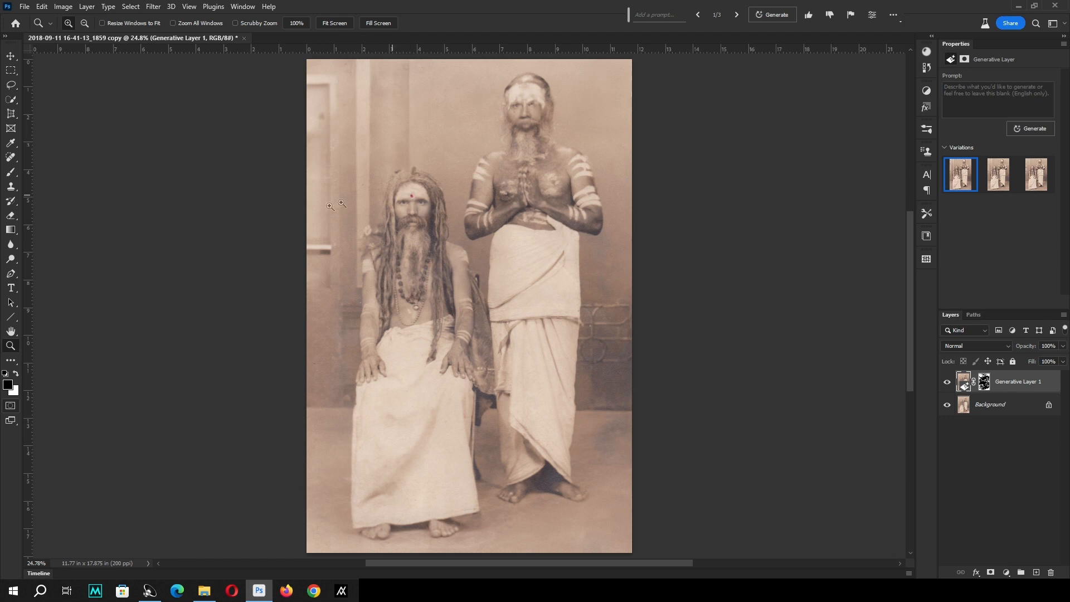
# Compare the three variations around the seated man's feet and lower garment, and keep the first one.
pyautogui.moveTo(330, 206); pyautogui.dragTo(641, 557)
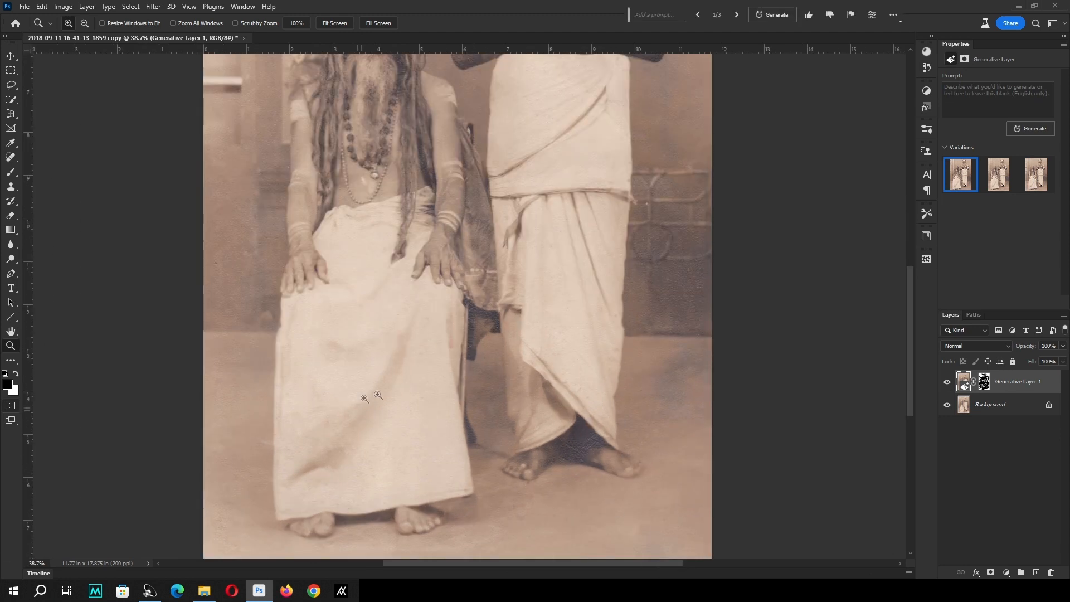
pyautogui.moveTo(485, 358); pyautogui.dragTo(191, 565)
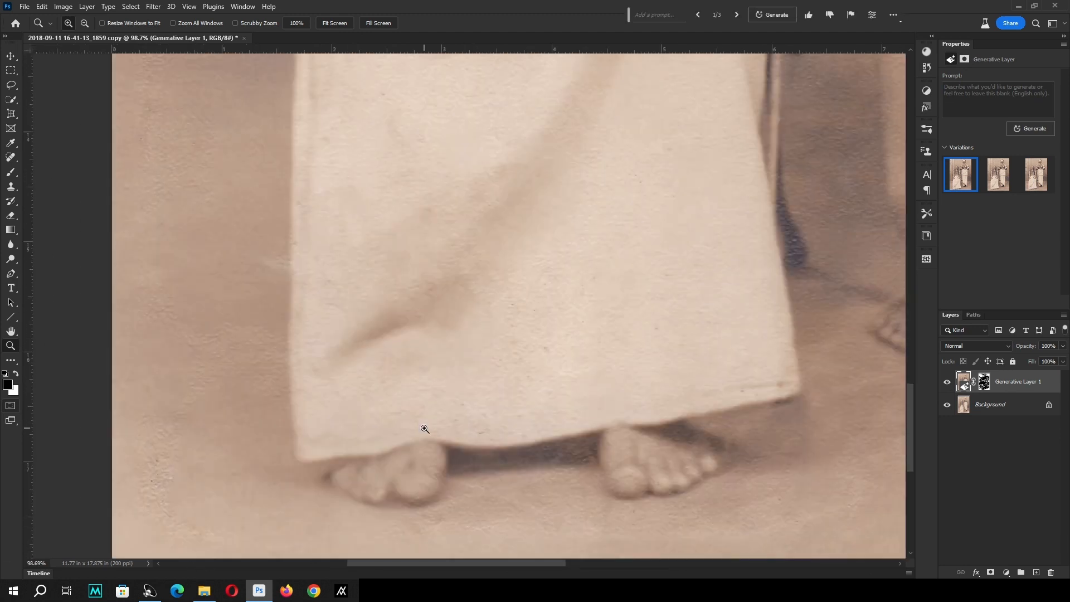
pyautogui.click(1001, 180)
pyautogui.click(1036, 181)
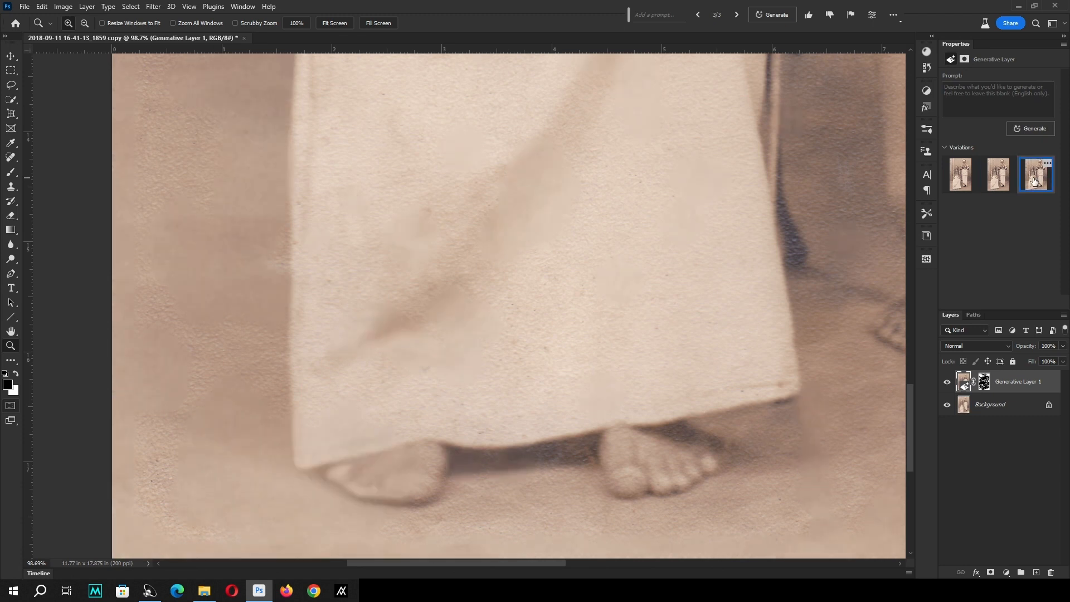
pyautogui.click(956, 183)
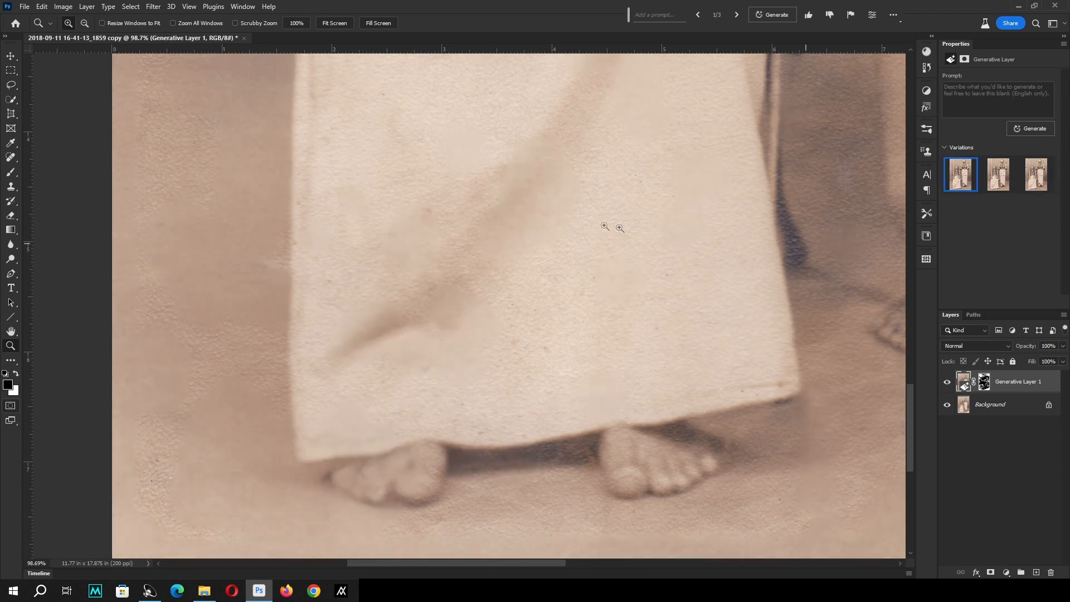
pyautogui.rightClick(575, 218)
pyautogui.click(587, 224)
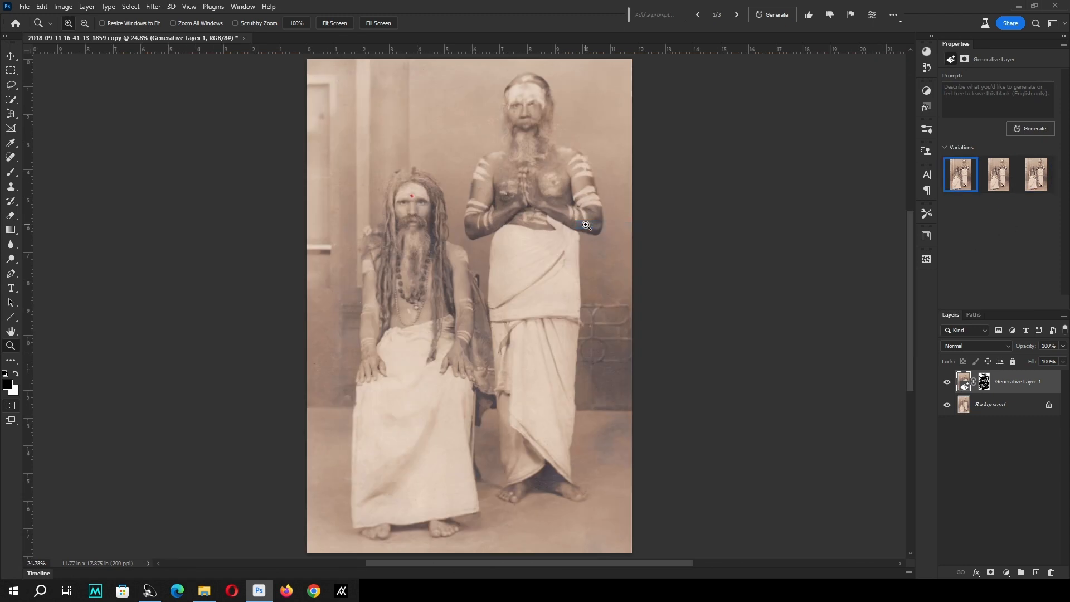
# Examine the restored photo from the lower garments and feet up to the standing man's face.
pyautogui.moveTo(634, 384); pyautogui.dragTo(285, 553)
pyautogui.scroll(10, 683, 353)
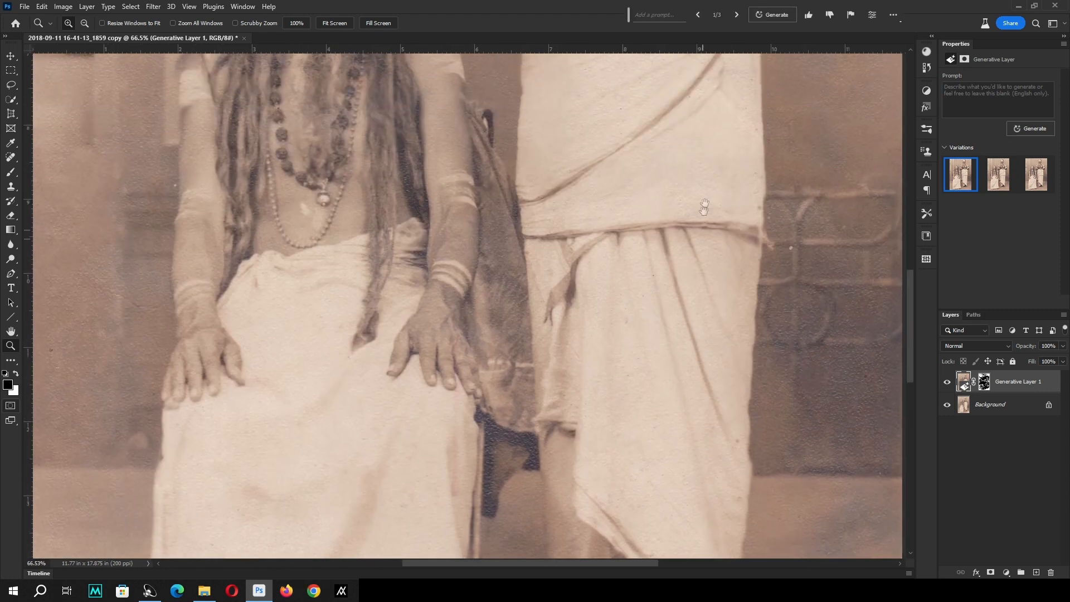
pyautogui.moveTo(704, 162); pyautogui.dragTo(560, 414)
pyautogui.moveTo(520, 221); pyautogui.dragTo(591, 405)
pyautogui.moveTo(421, 206); pyautogui.dragTo(566, 329)
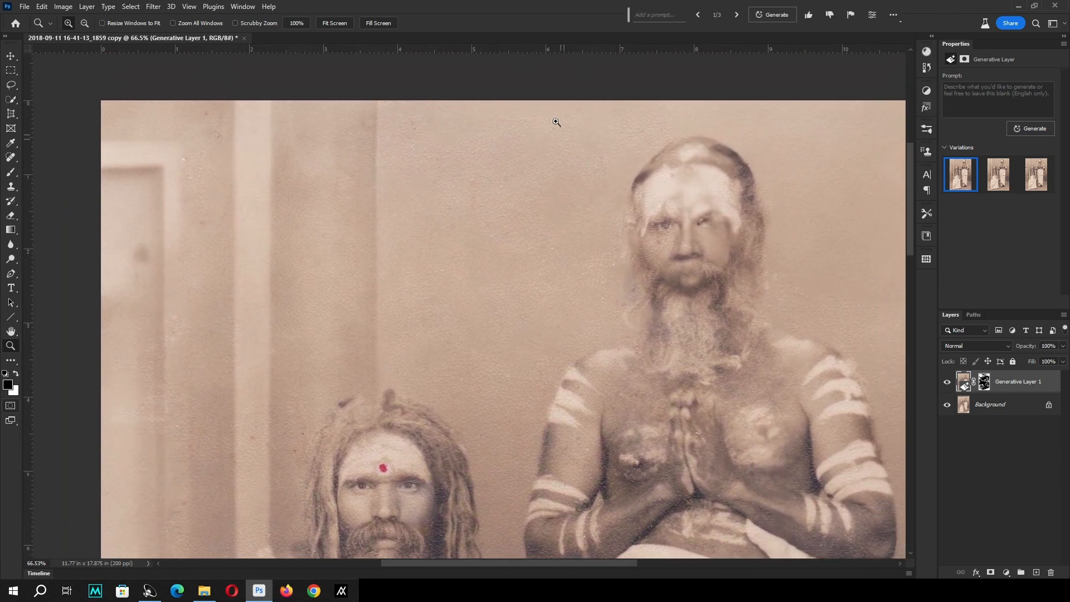
pyautogui.moveTo(557, 119); pyautogui.dragTo(789, 330)
pyautogui.moveTo(648, 276); pyautogui.dragTo(630, 268)
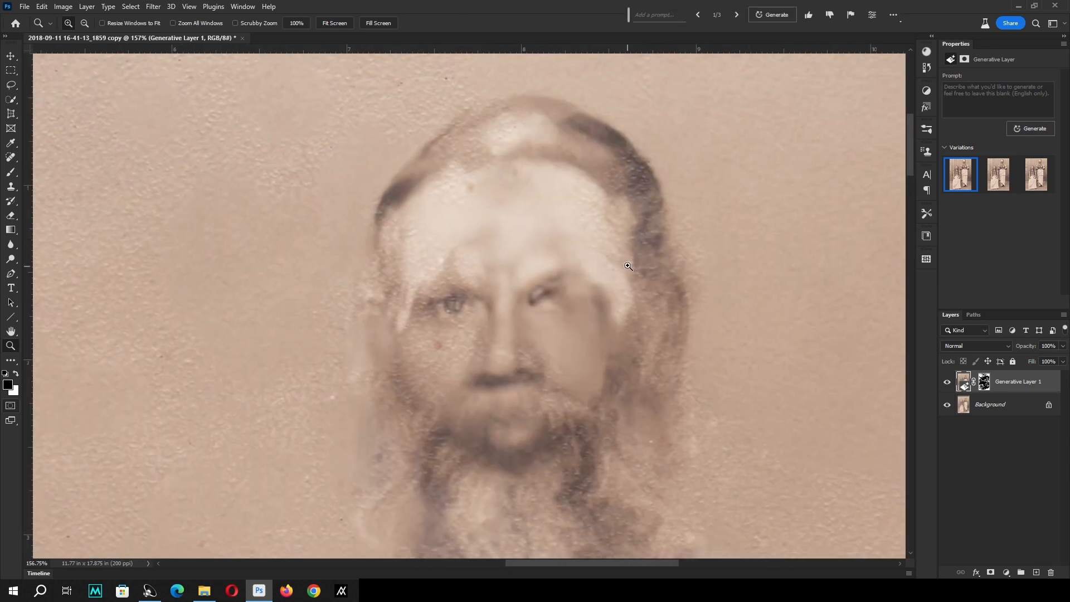
# Try a blank Generative Fill on the blurred forehead, eye and cheek of the standing man, and discard the generated layer.
pyautogui.press('l')
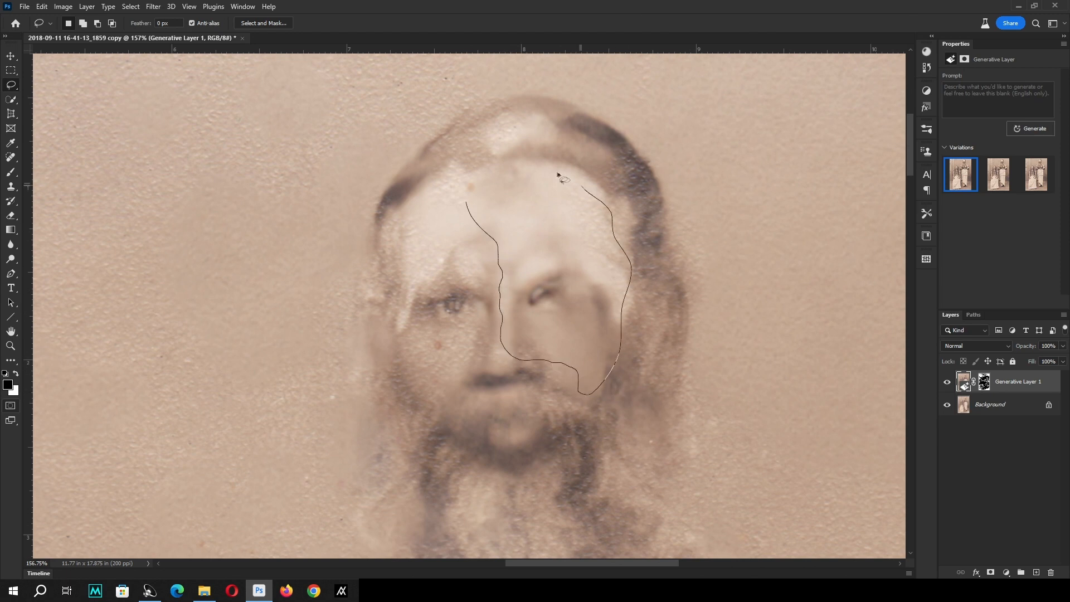
pyautogui.moveTo(503, 185); pyautogui.dragTo(503, 187)
pyautogui.moveTo(616, 279); pyautogui.dragTo(607, 287)
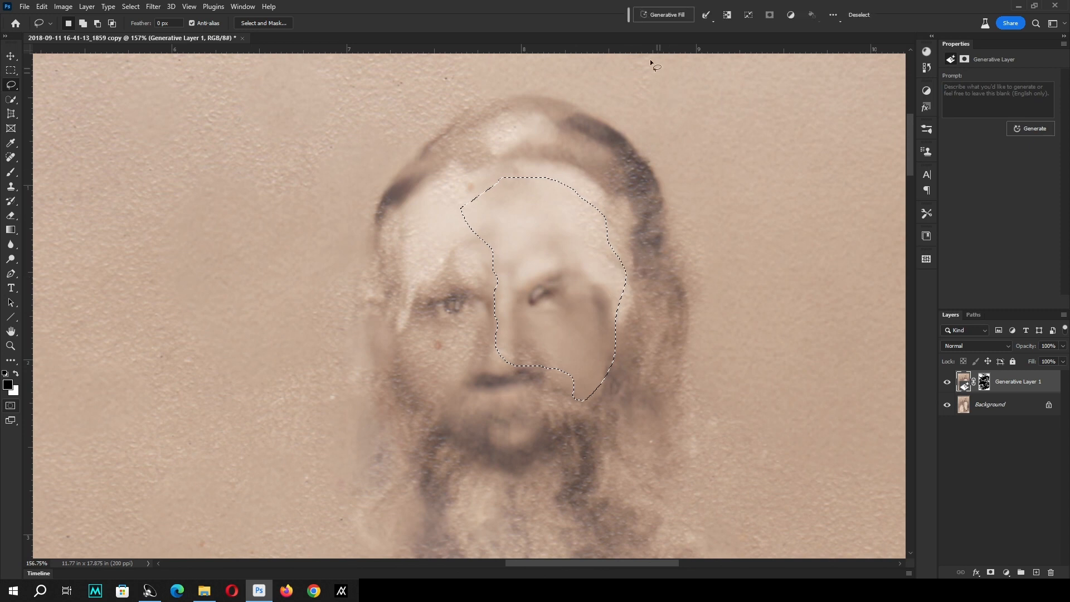
pyautogui.click(654, 19)
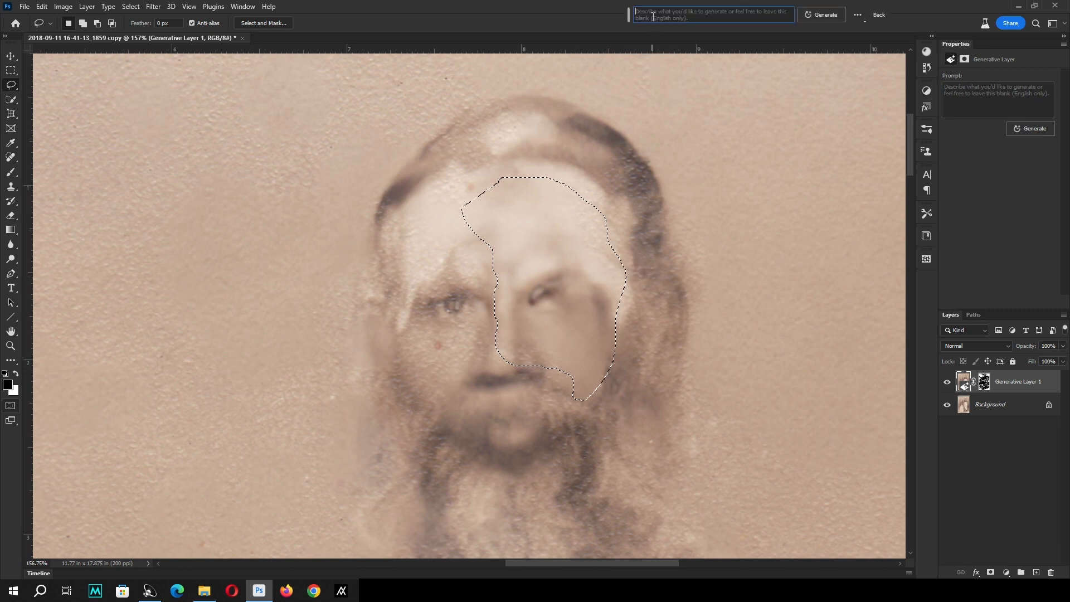
pyautogui.click(813, 16)
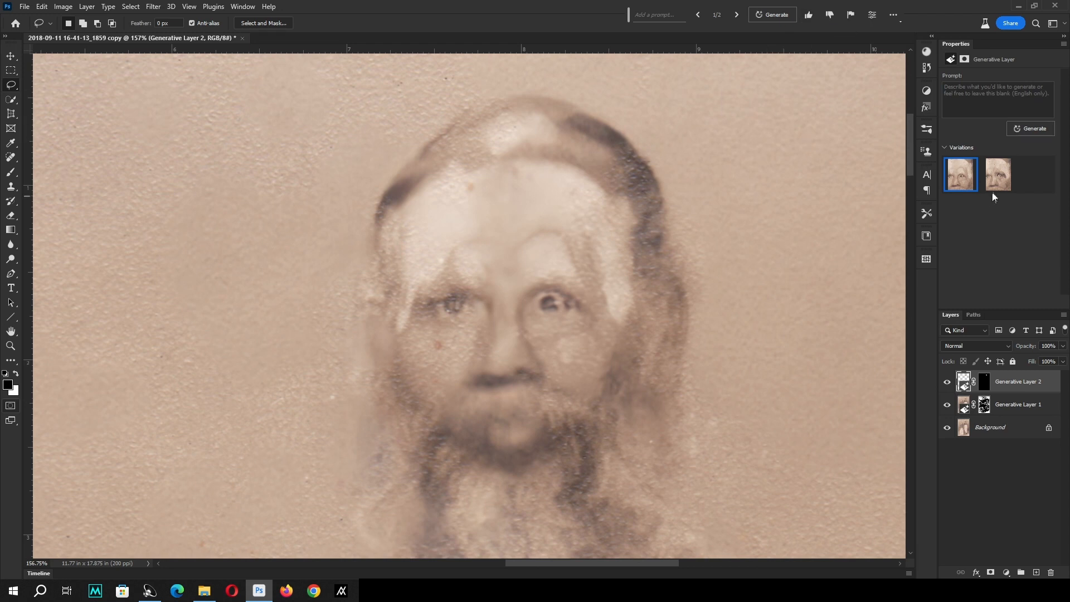
pyautogui.click(998, 176)
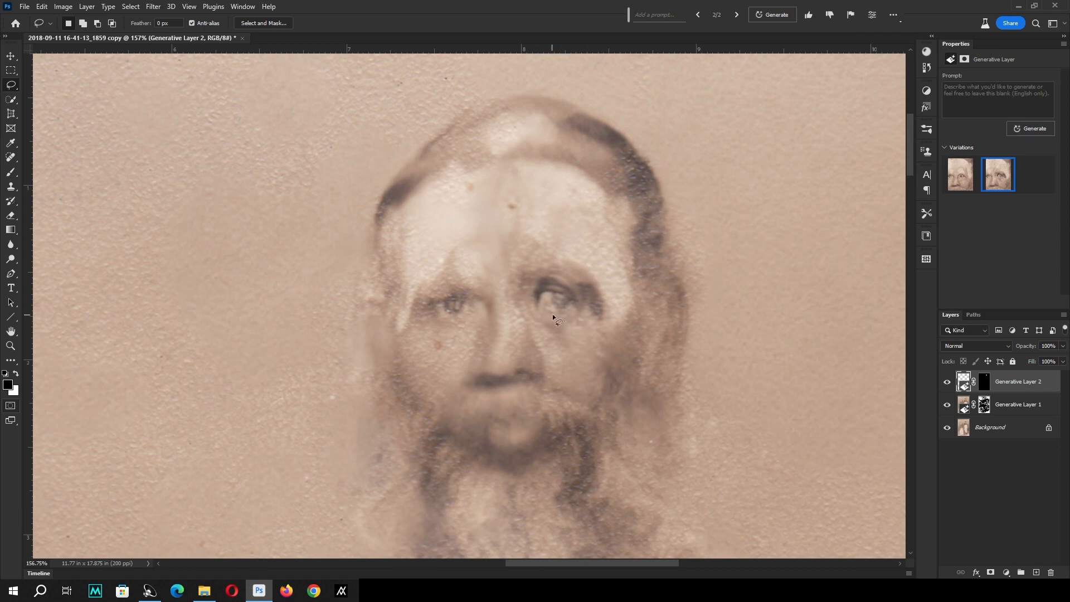
pyautogui.moveTo(1038, 385); pyautogui.dragTo(1051, 573)
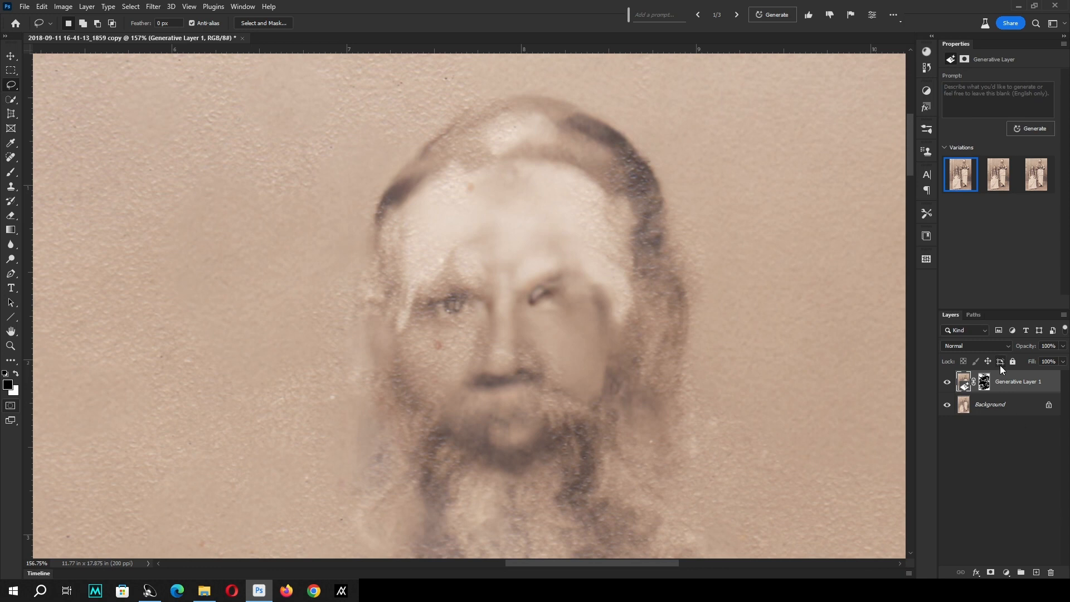
# Erase on Generative Layer 1's mask over the standing man's face, beard and head to bring back the original photo there.
pyautogui.click(984, 381)
pyautogui.press('e')
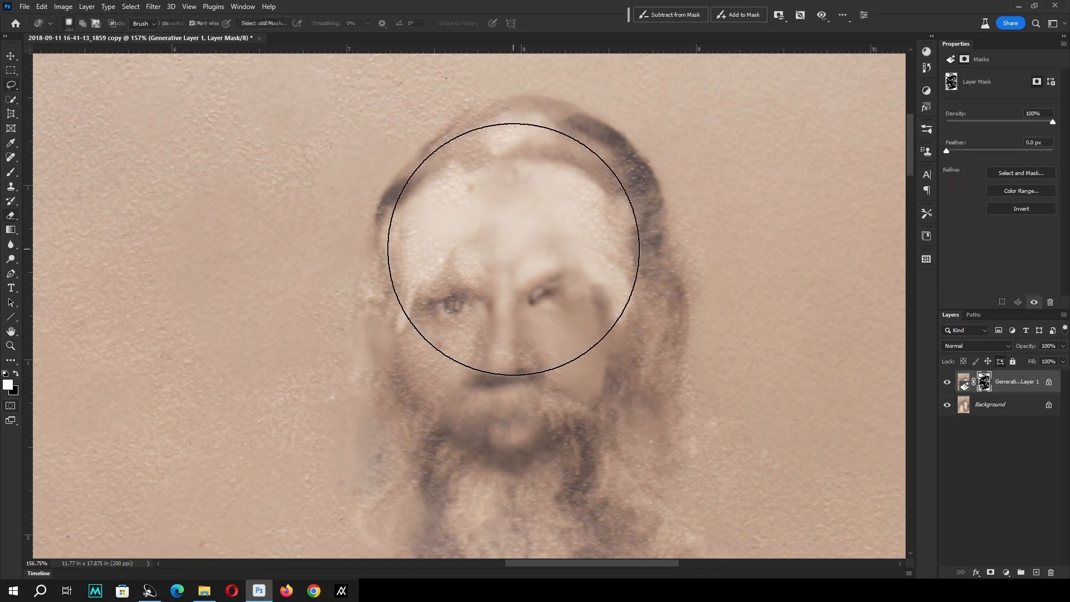
pyautogui.moveTo(562, 271)
pyautogui.mouseDown()
pyautogui.moveTo(512, 270)
pyautogui.moveTo(557, 358)
pyautogui.moveTo(605, 203)
pyautogui.moveTo(497, 188)
pyautogui.moveTo(442, 263)
pyautogui.moveTo(585, 378)
pyautogui.moveTo(530, 390)
pyautogui.moveTo(496, 438)
pyautogui.moveTo(450, 404)
pyautogui.moveTo(418, 299)
pyautogui.moveTo(433, 458)
pyautogui.moveTo(462, 308)
pyautogui.mouseUp()
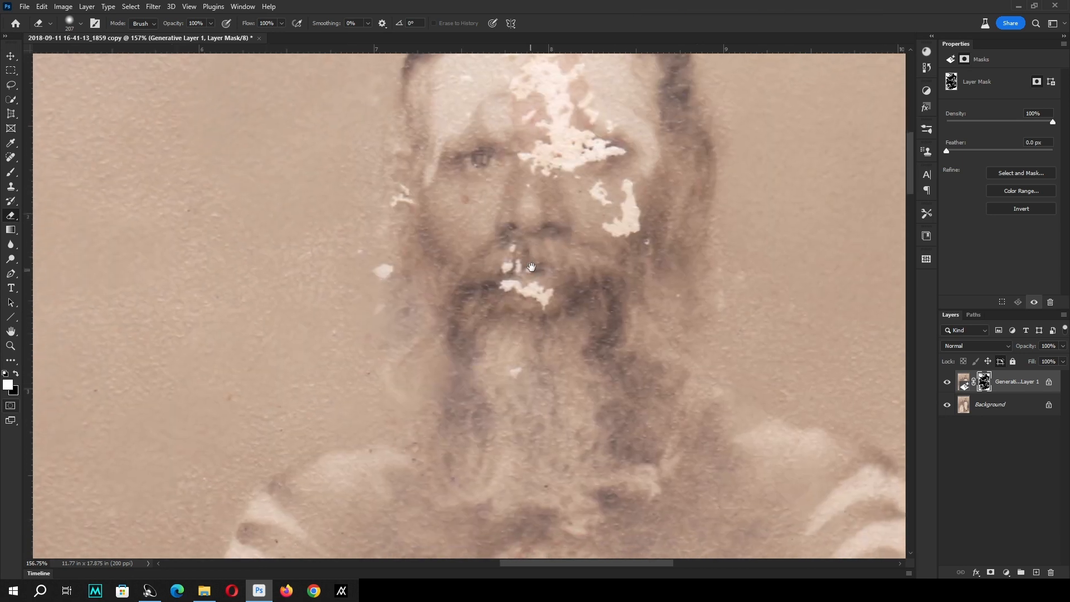
pyautogui.moveTo(626, 190); pyautogui.dragTo(612, 319)
pyautogui.moveTo(468, 160); pyautogui.dragTo(438, 185)
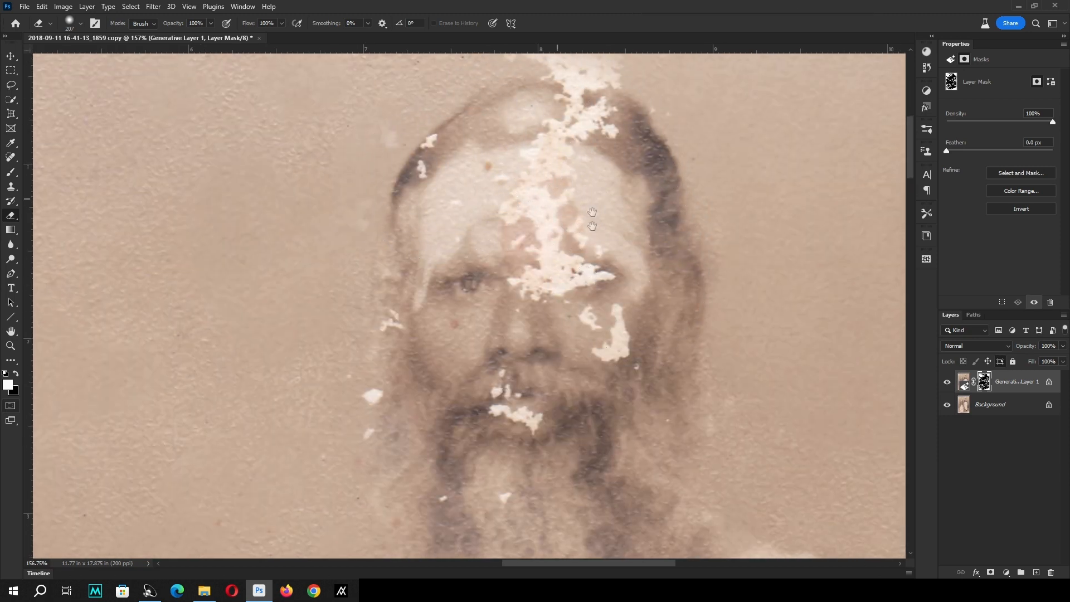
pyautogui.moveTo(595, 216); pyautogui.dragTo(595, 286)
pyautogui.moveTo(645, 227)
pyautogui.mouseDown()
pyautogui.moveTo(530, 224)
pyautogui.moveTo(422, 358)
pyautogui.moveTo(464, 423)
pyautogui.moveTo(547, 381)
pyautogui.mouseUp()
# Stamp all visible layers into a new merged layer above Generative Layer 1.
pyautogui.press('v')
pyautogui.click(1042, 382)
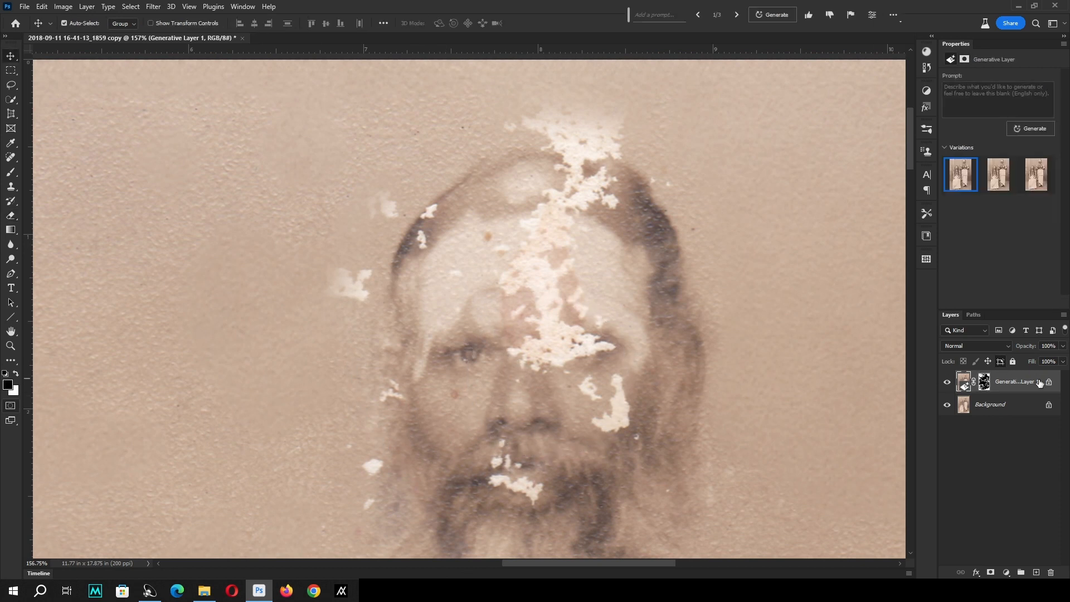
pyautogui.hotkey('ctrl', 'shift', 'alt', 'e')
# Lasso the white damage across the standing man's lower forehead and damaged eye, and run Generative Fill with a blank prompt.
pyautogui.press('z')
pyautogui.rightClick(524, 214)
pyautogui.click(547, 224)
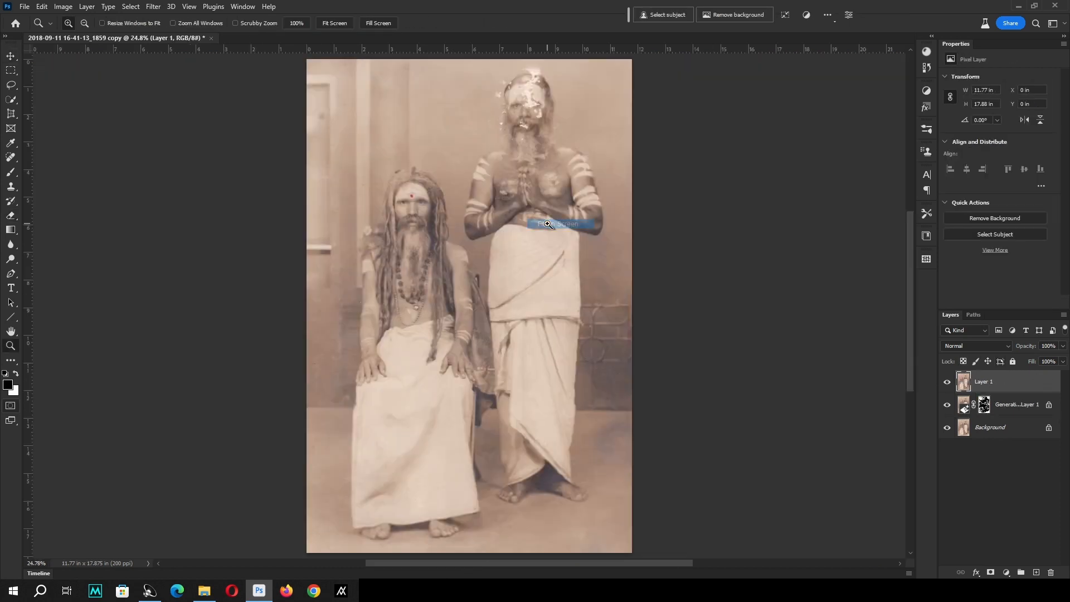
pyautogui.moveTo(467, 67); pyautogui.dragTo(629, 162)
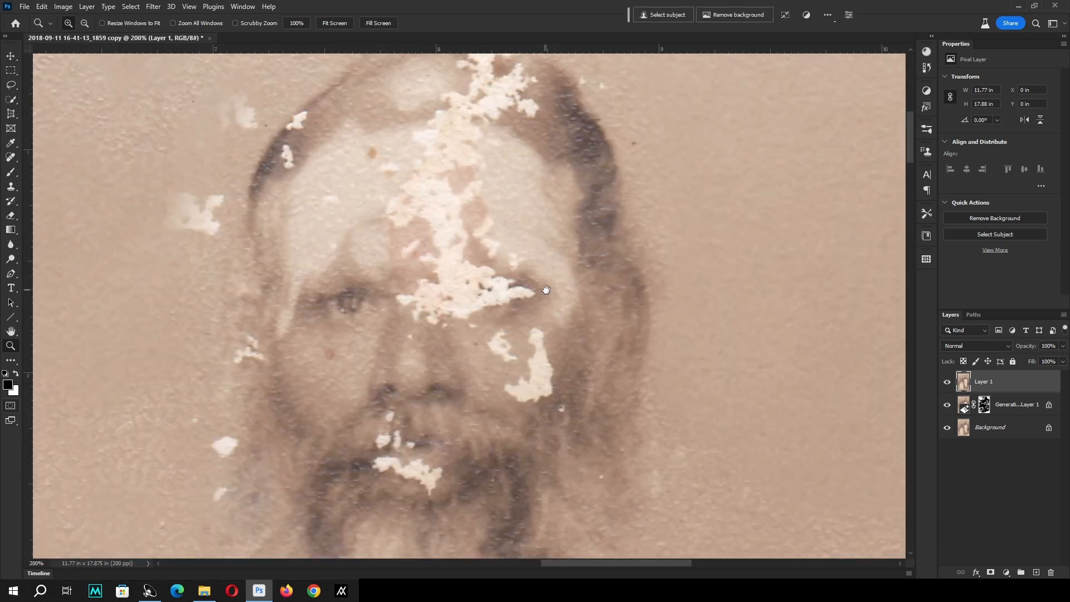
pyautogui.press('v')
pyautogui.press('l')
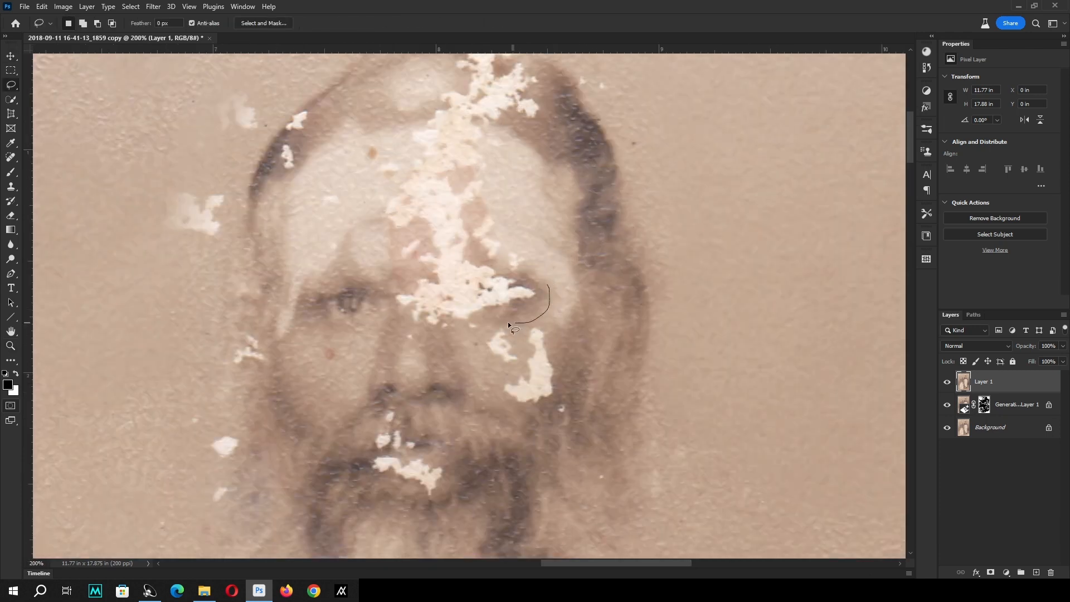
pyautogui.moveTo(508, 324); pyautogui.dragTo(468, 341)
pyautogui.moveTo(384, 261)
pyautogui.mouseDown()
pyautogui.moveTo(374, 194)
pyautogui.moveTo(394, 177)
pyautogui.moveTo(439, 170)
pyautogui.moveTo(529, 188)
pyautogui.moveTo(555, 278)
pyautogui.mouseUp()
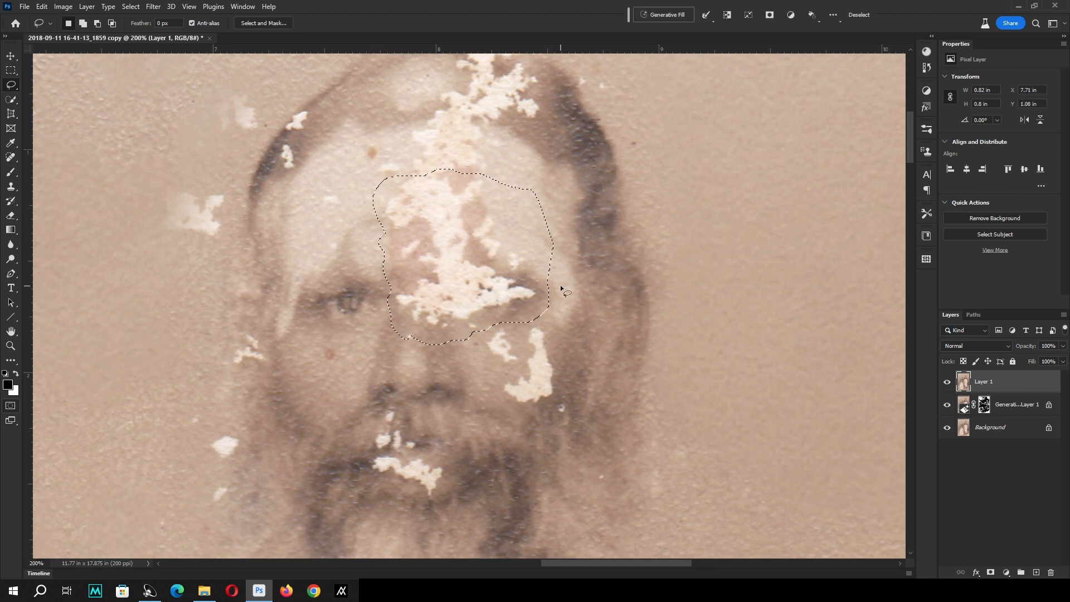
pyautogui.click(645, 15)
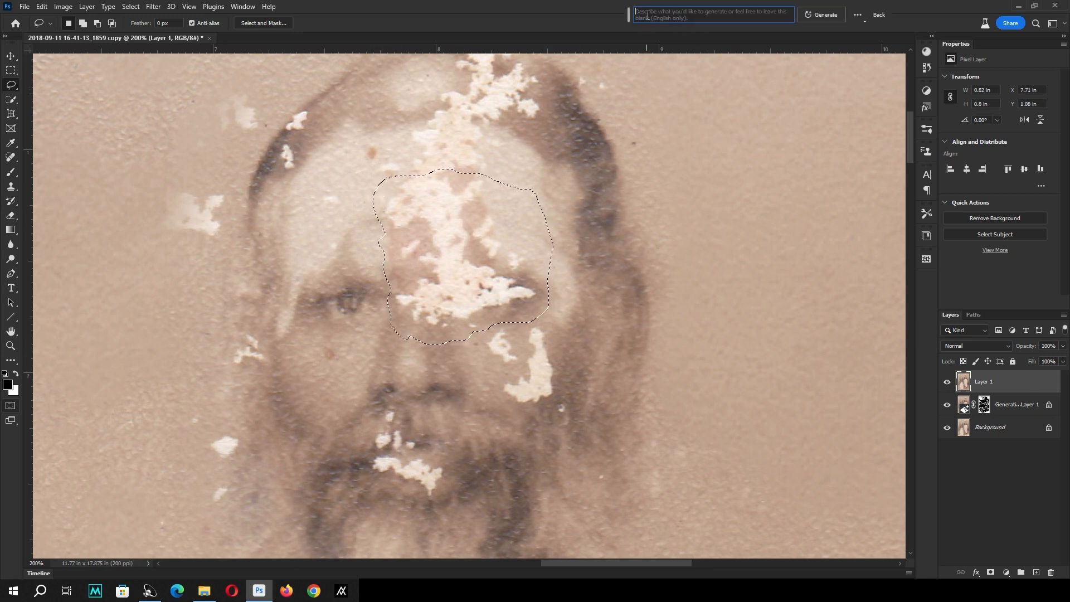
pyautogui.click(838, 18)
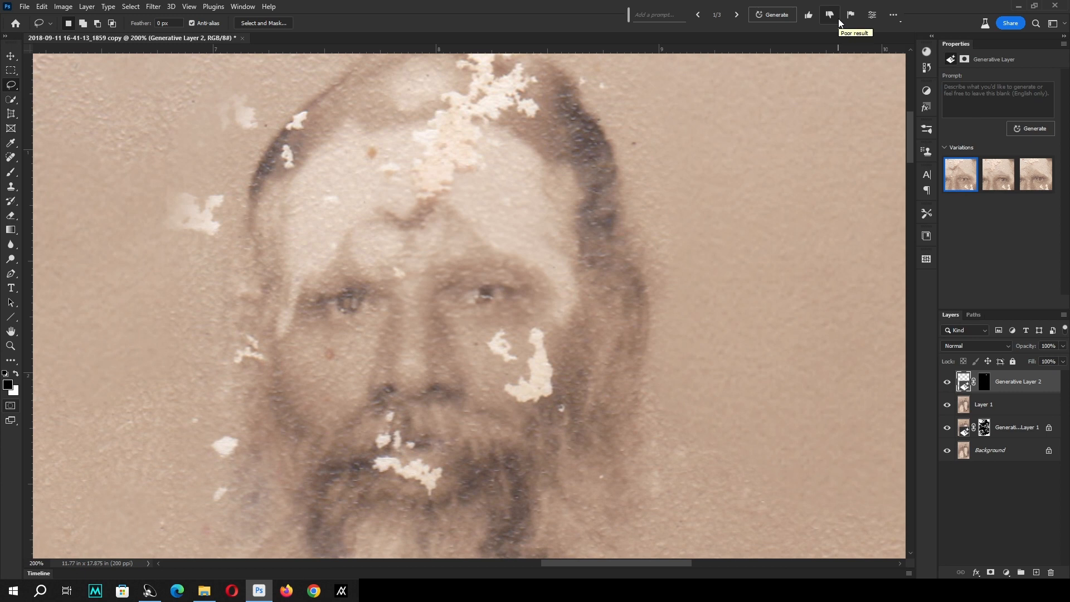
# Compare the three generated variations of the standing man's eye and forehead, and keep the third one.
pyautogui.click(1007, 186)
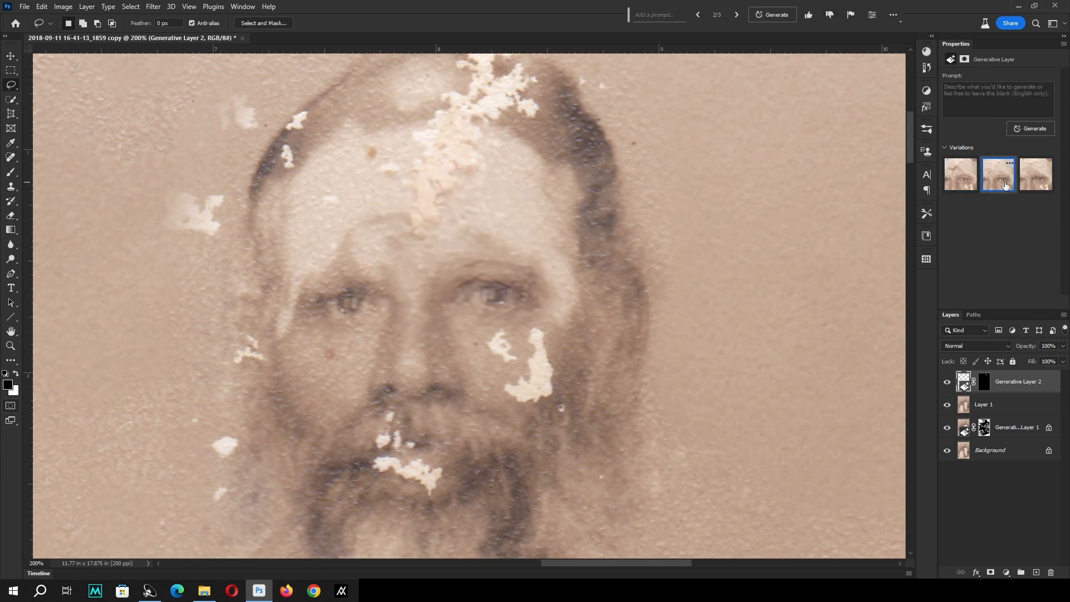
pyautogui.click(1030, 185)
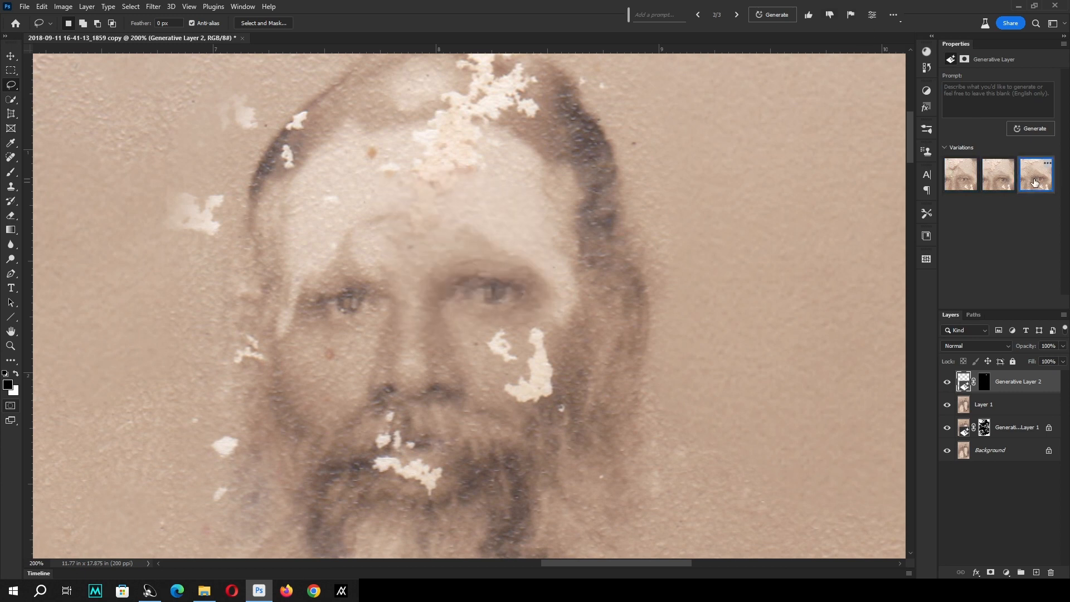
pyautogui.press('z')
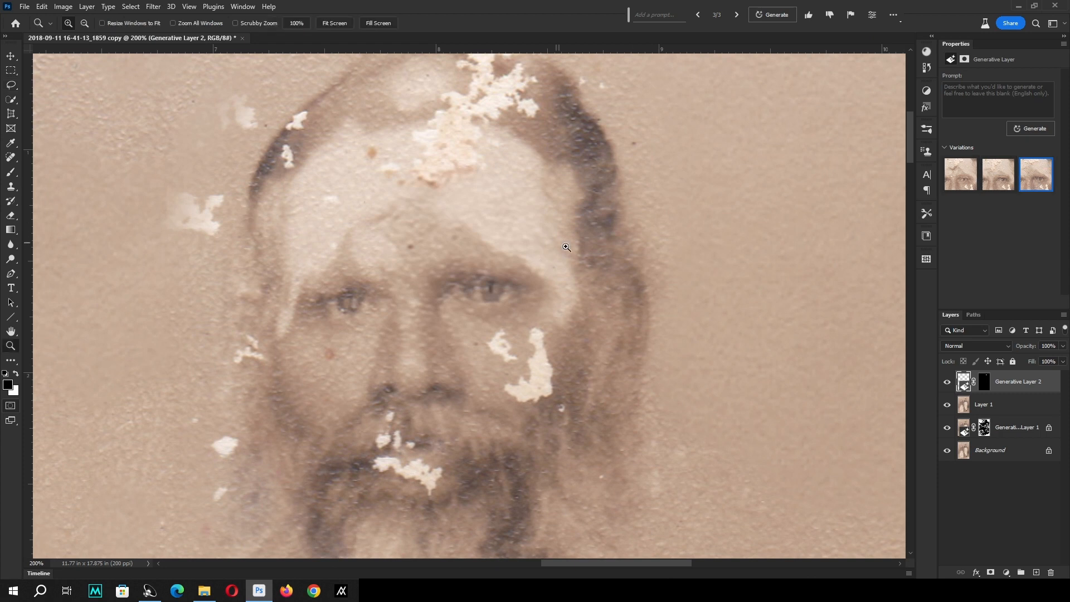
pyautogui.hotkey('ctrl', '0')
pyautogui.moveTo(422, 74); pyautogui.dragTo(540, 237)
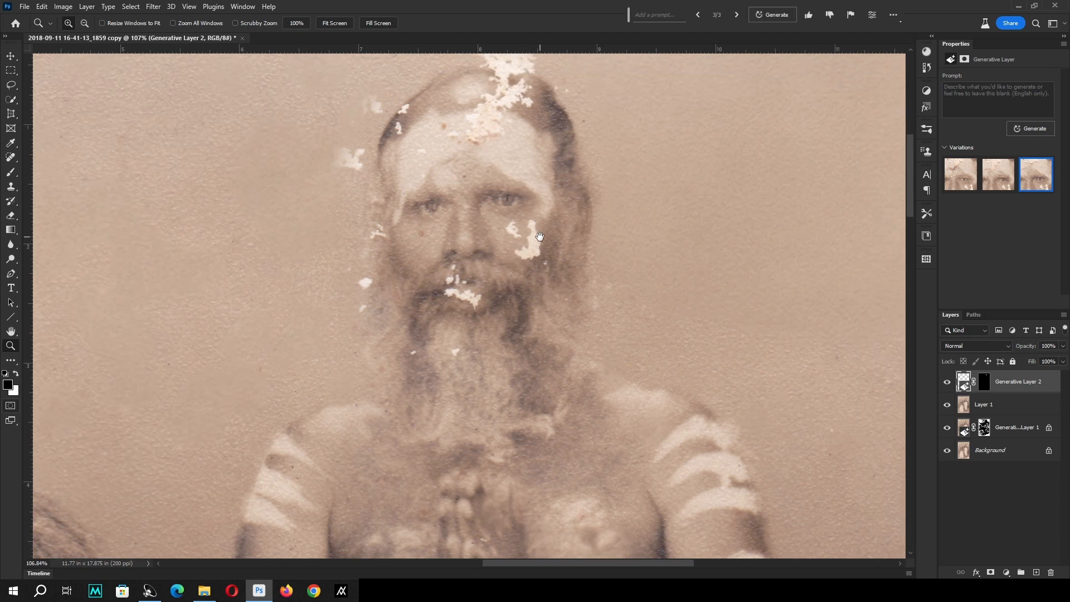
pyautogui.click(1003, 182)
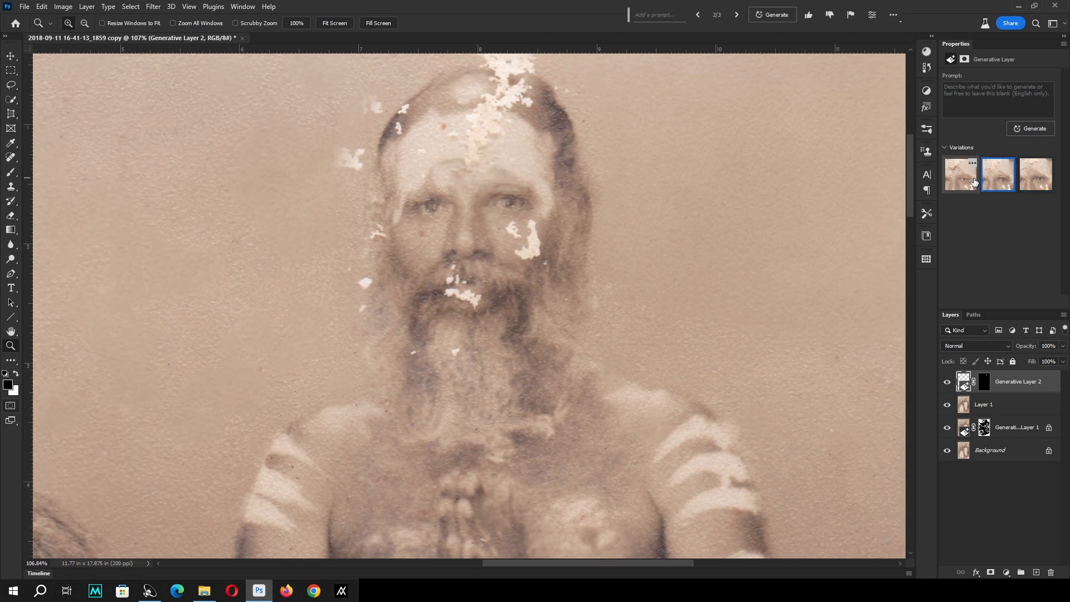
pyautogui.click(963, 184)
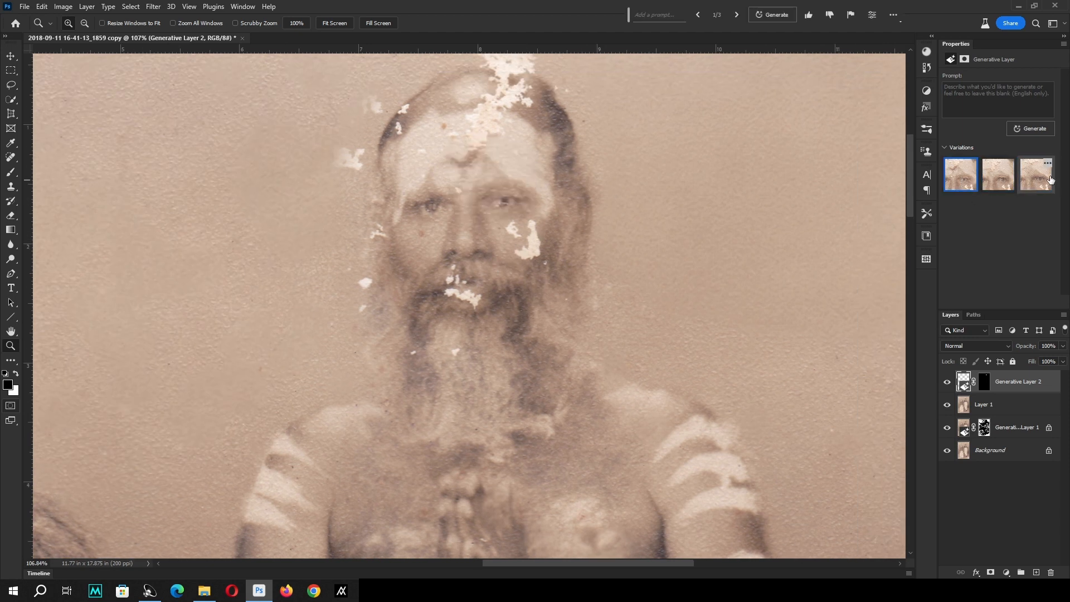
pyautogui.click(1041, 180)
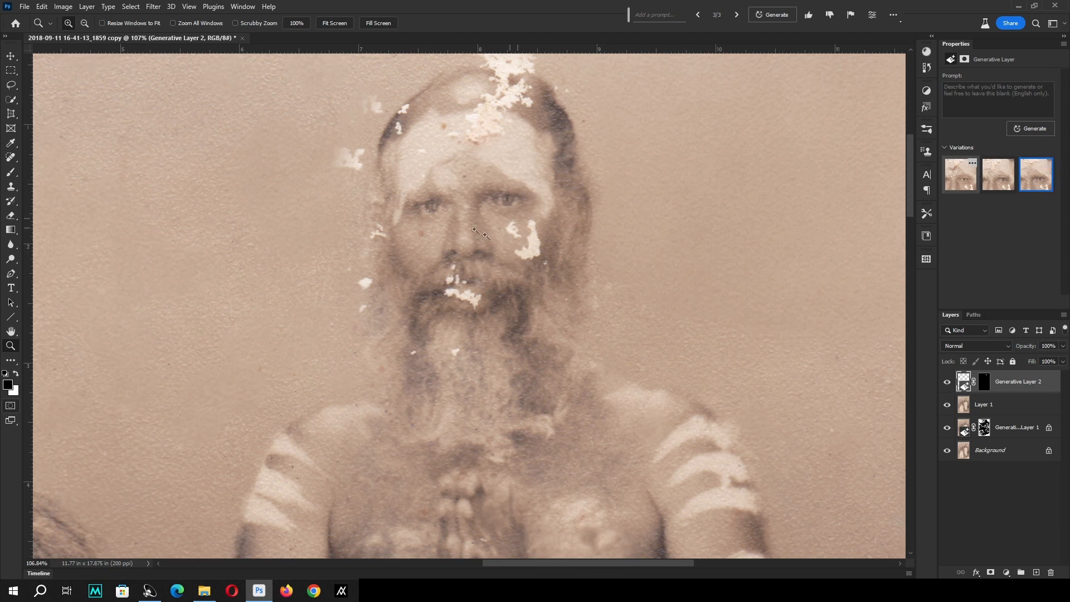
# Lasso the white patches on the standing man's cheek and generate a fill for them with a blank prompt.
pyautogui.moveTo(563, 257); pyautogui.dragTo(556, 301)
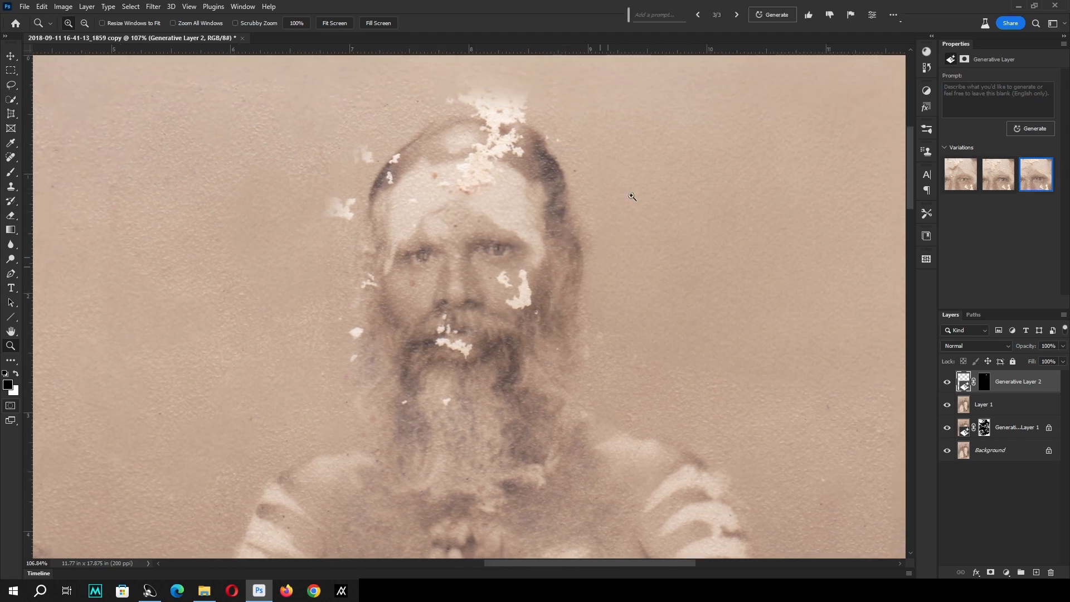
pyautogui.moveTo(636, 192); pyautogui.dragTo(256, 408)
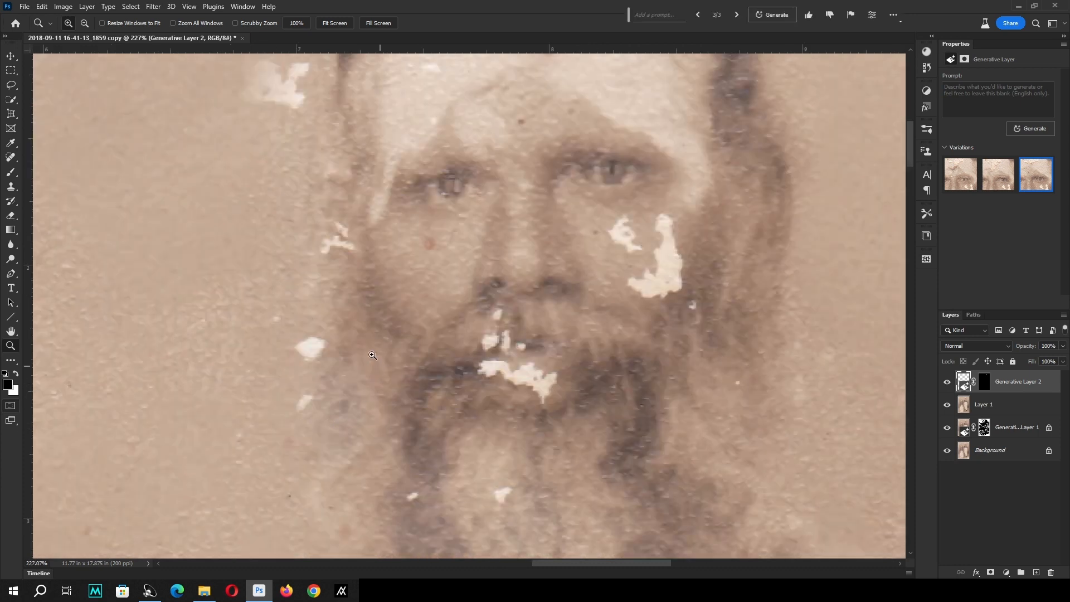
pyautogui.press('l')
pyautogui.moveTo(634, 217)
pyautogui.mouseDown()
pyautogui.moveTo(595, 246)
pyautogui.moveTo(661, 318)
pyautogui.moveTo(708, 315)
pyautogui.moveTo(697, 234)
pyautogui.moveTo(636, 214)
pyautogui.mouseUp()
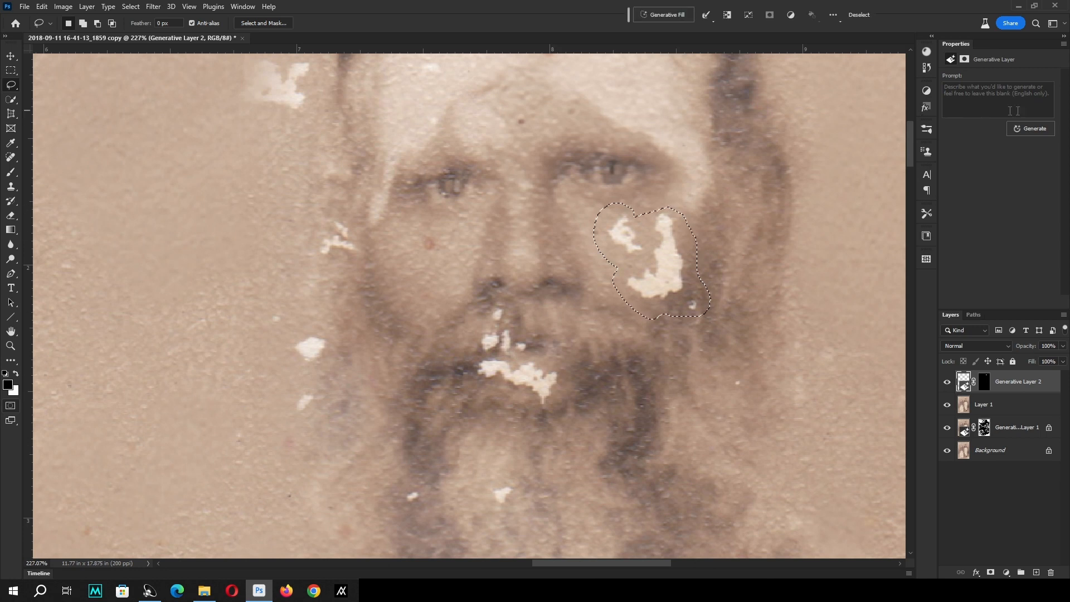
pyautogui.click(1038, 128)
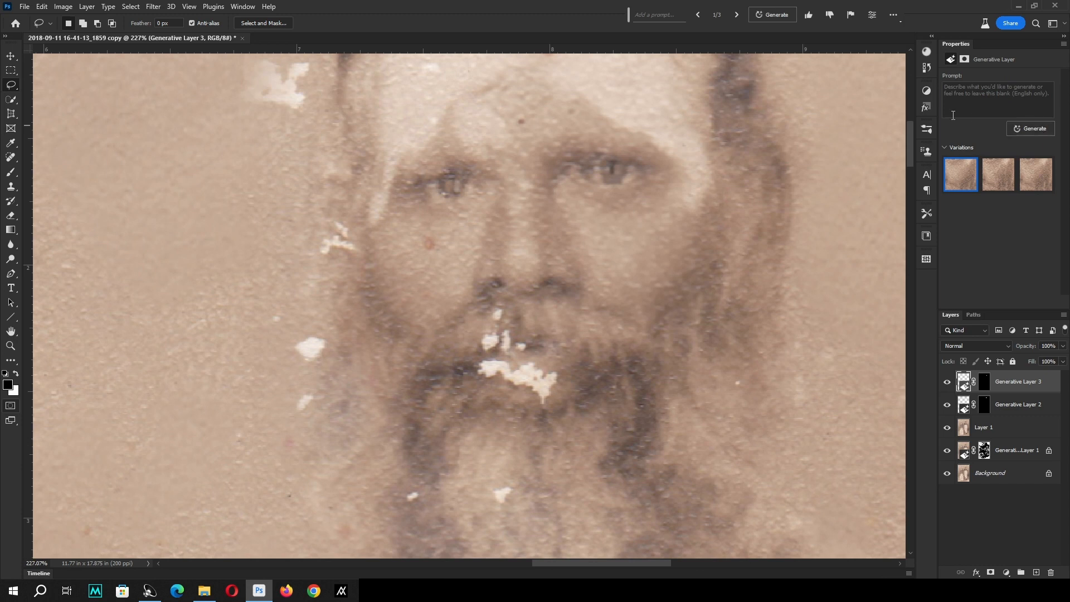
# Compare the three generated variations of the standing man's cheek and keep the third one.
pyautogui.moveTo(589, 233); pyautogui.dragTo(577, 294)
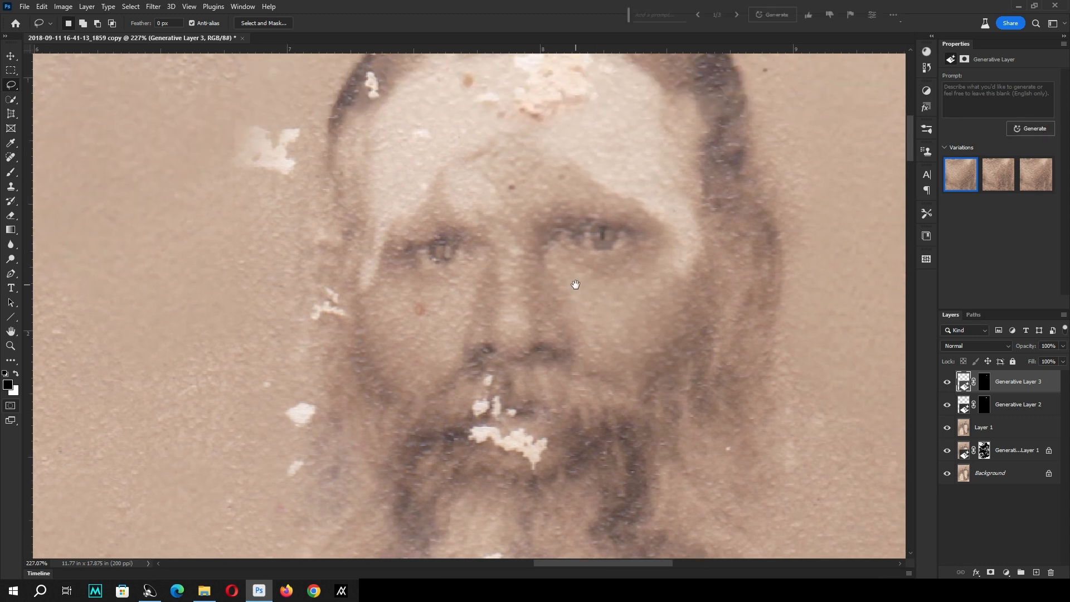
pyautogui.click(998, 178)
pyautogui.click(1036, 175)
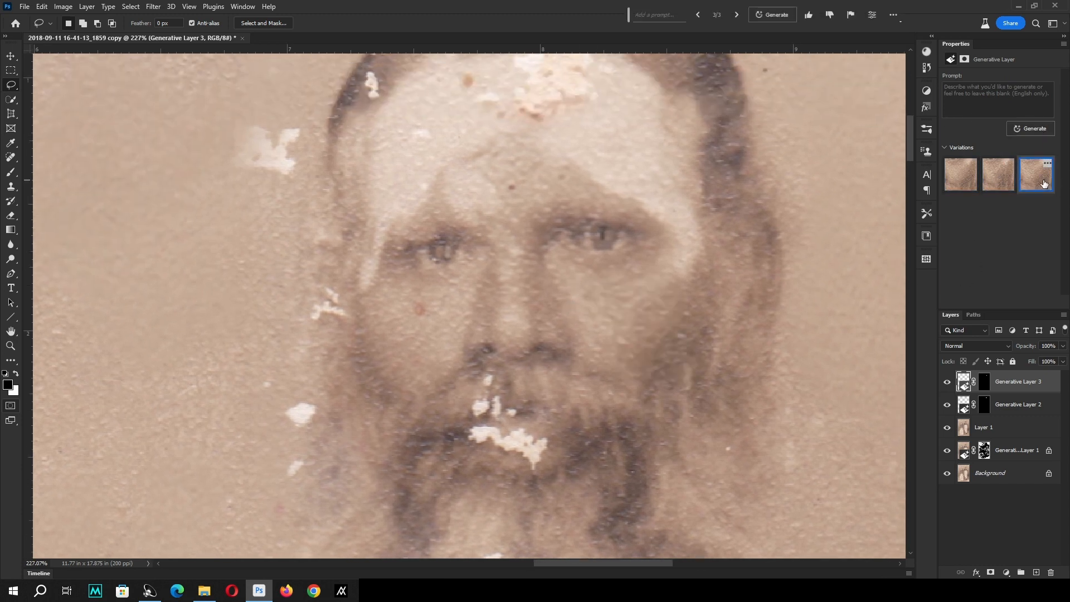
pyautogui.click(961, 182)
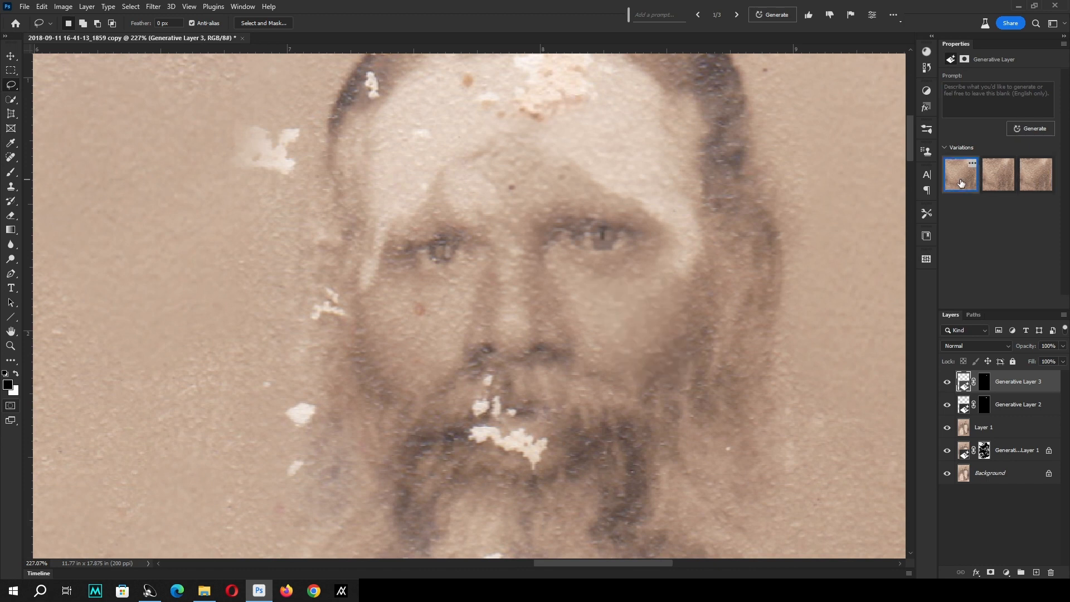
pyautogui.click(1032, 187)
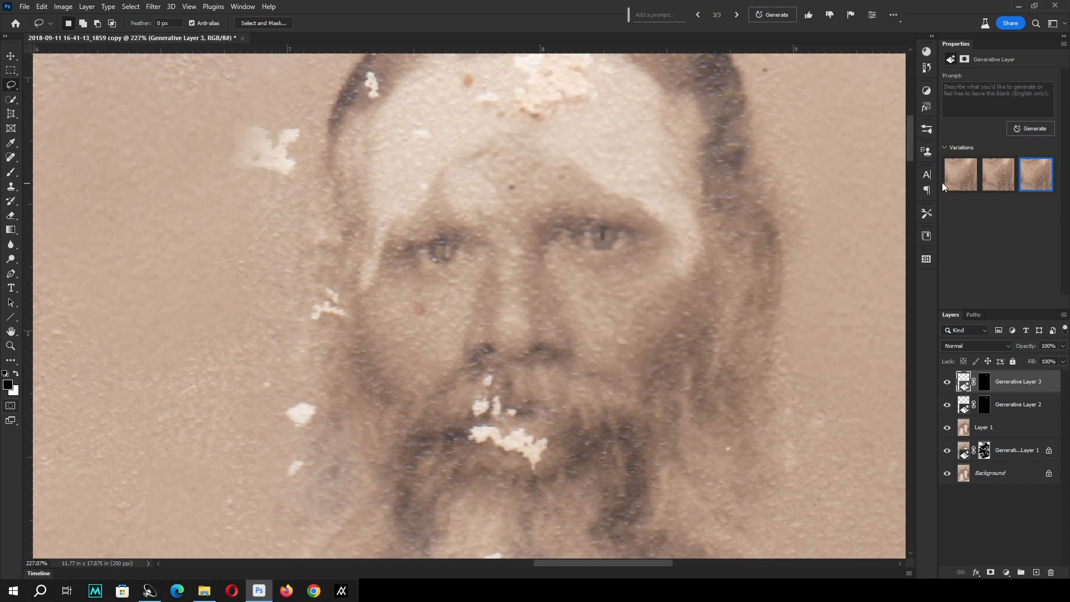
pyautogui.hotkey('ctrl', '-')
pyautogui.hotkey('ctrl', '-')
pyautogui.hotkey('ctrl', '-')
pyautogui.hotkey('ctrl', '-')
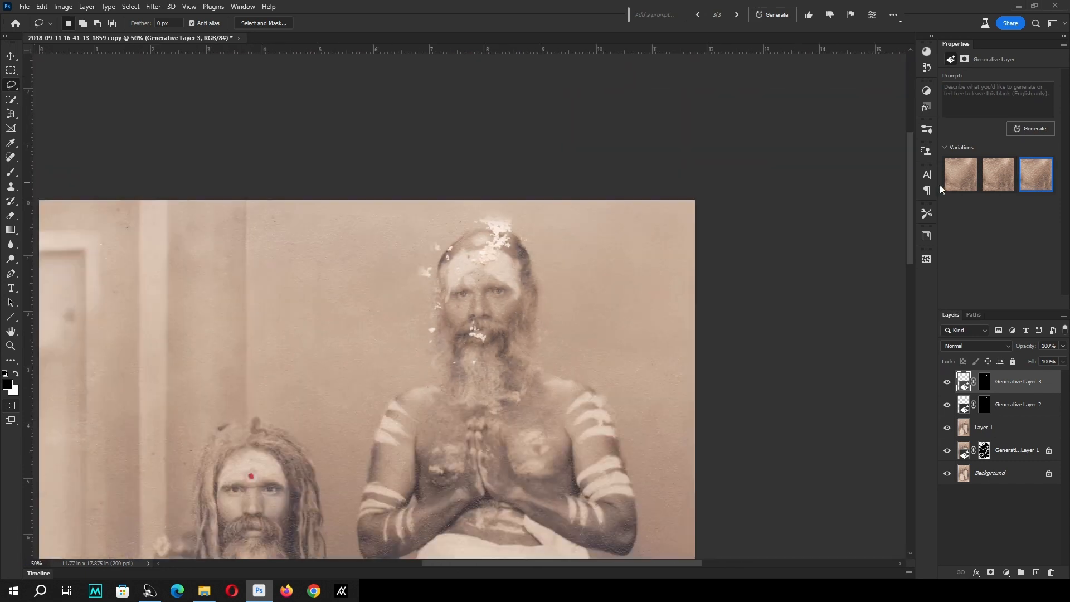
# Compare the standing man's cheek variations again, close up and with the whole photo in view, and keep the first one.
pyautogui.click(969, 184)
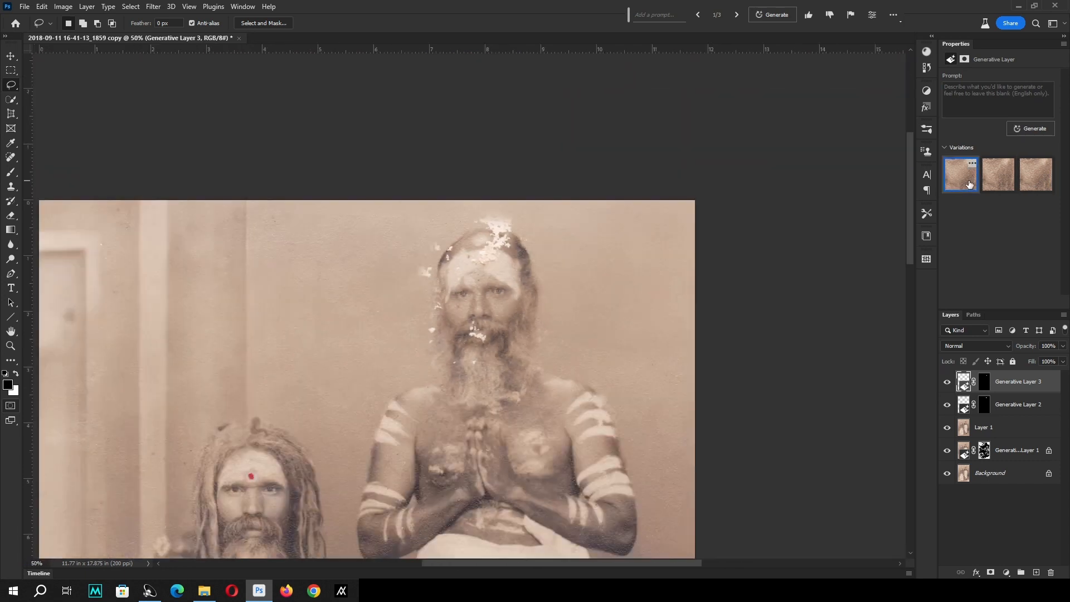
pyautogui.click(1005, 181)
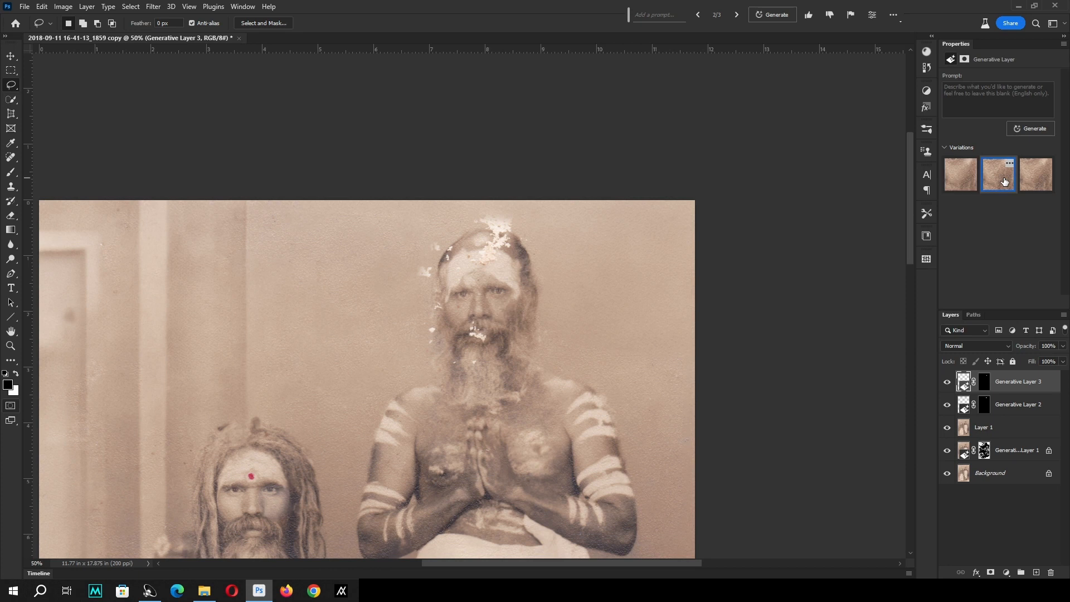
pyautogui.moveTo(626, 275); pyautogui.dragTo(379, 404)
pyautogui.moveTo(481, 246); pyautogui.dragTo(523, 269)
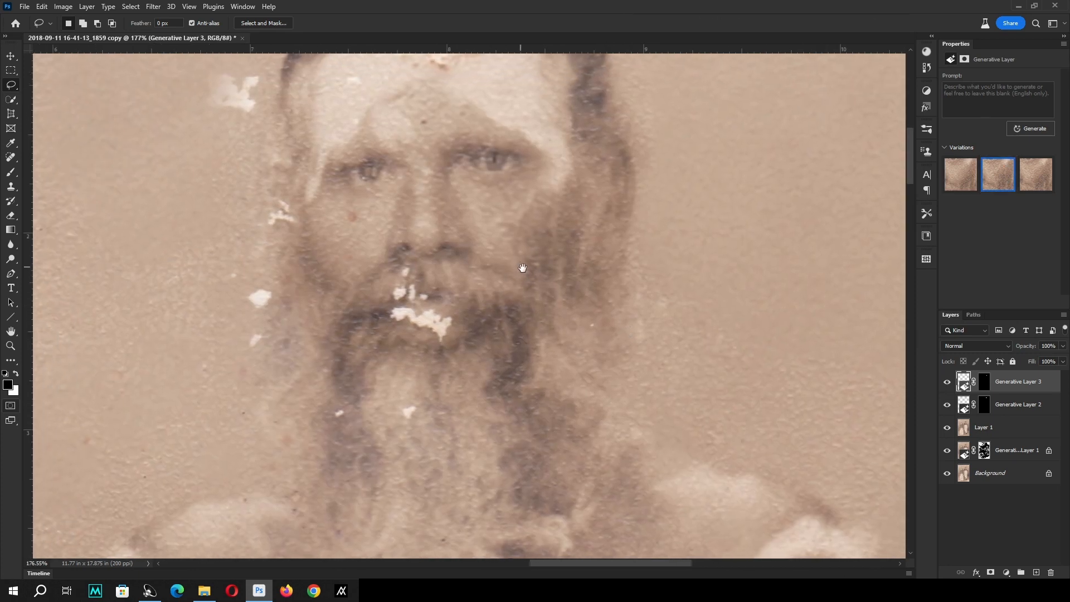
pyautogui.click(960, 177)
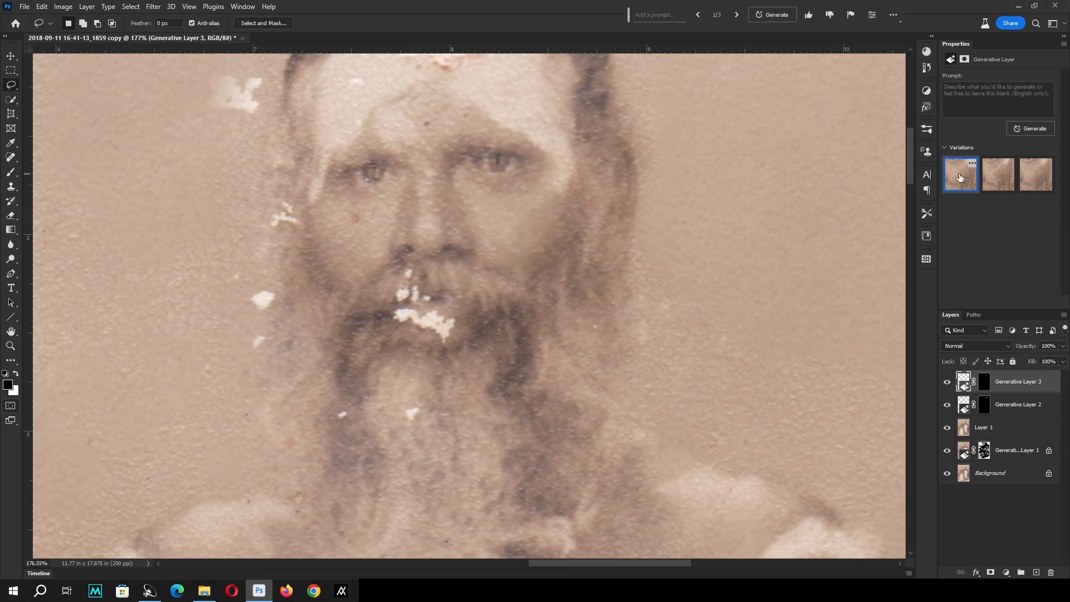
pyautogui.hotkey('ctrl', '0')
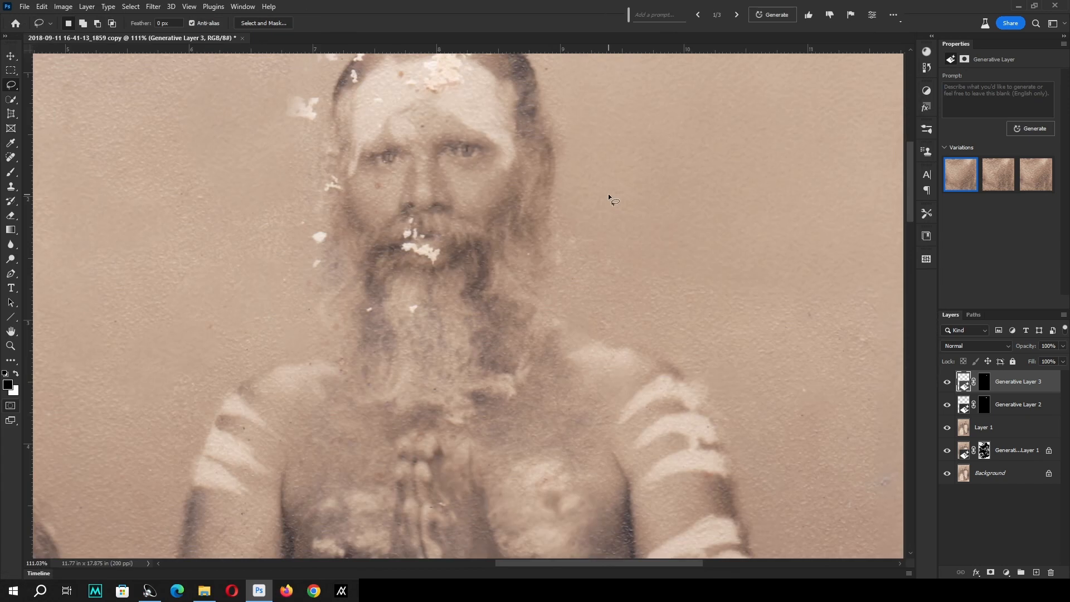
pyautogui.press('z')
pyautogui.rightClick(609, 198)
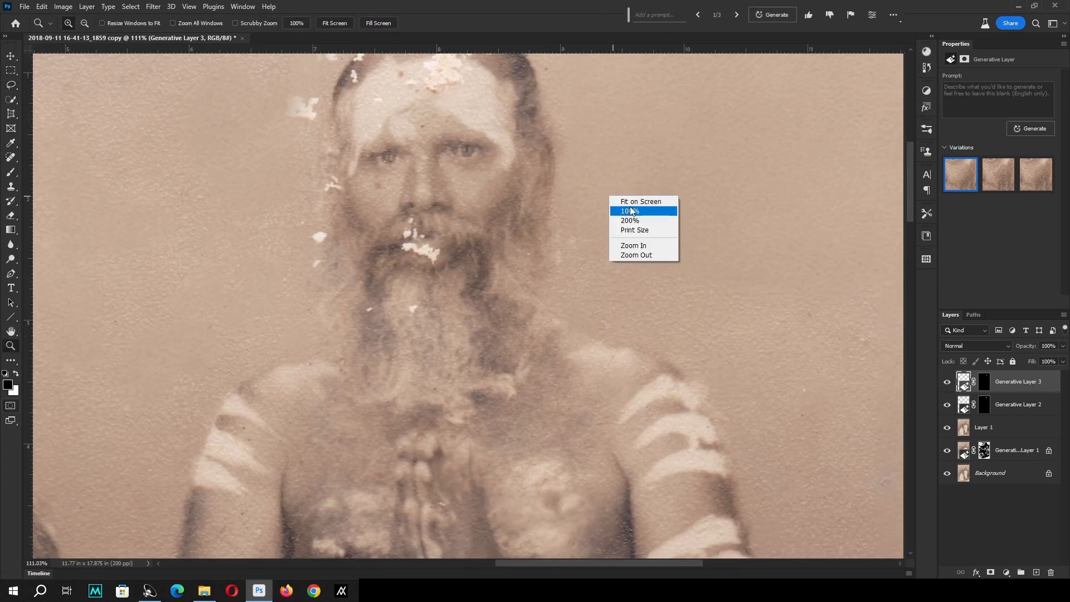
pyautogui.click(630, 201)
pyautogui.click(998, 182)
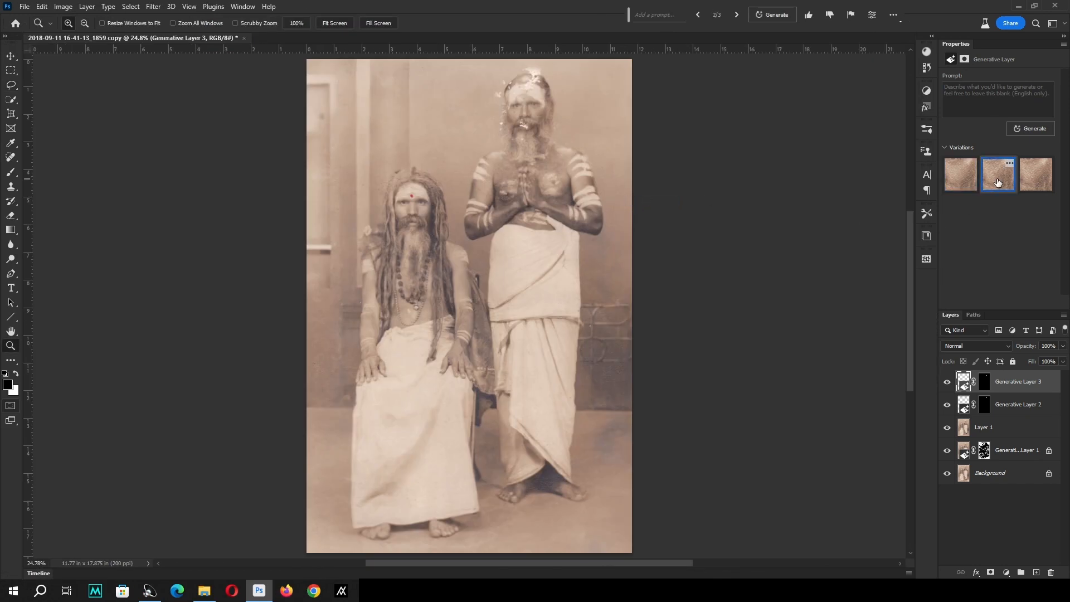
pyautogui.click(1044, 178)
pyautogui.click(961, 179)
# Lasso the white damage across the standing man's mouth and moustache, and run Generative Fill with a blank prompt.
pyautogui.moveTo(599, 175); pyautogui.dragTo(406, 86)
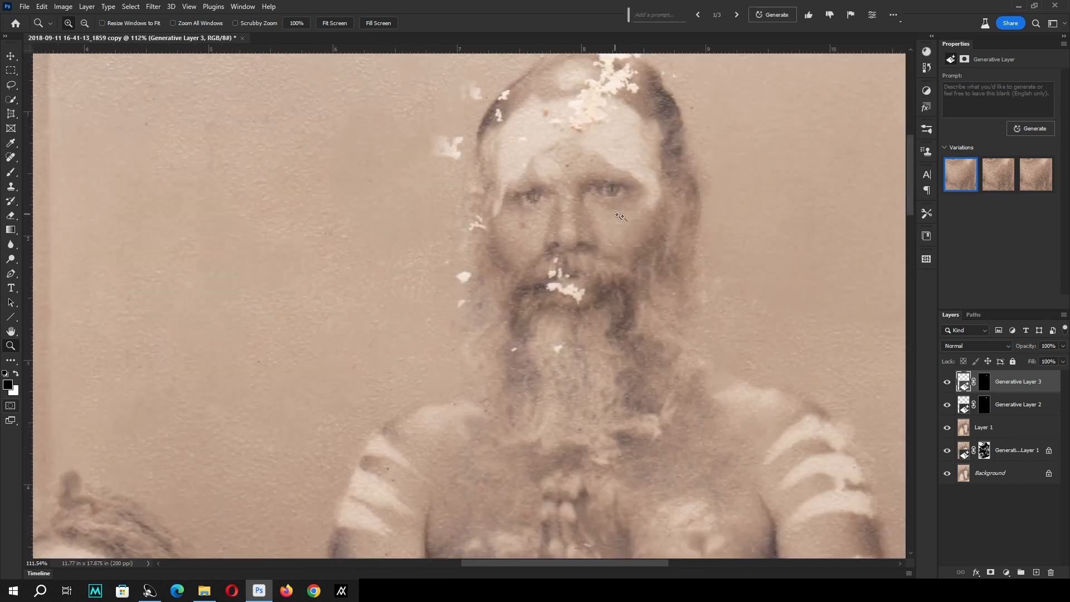
pyautogui.moveTo(607, 197); pyautogui.dragTo(587, 212)
pyautogui.moveTo(394, 175); pyautogui.dragTo(675, 372)
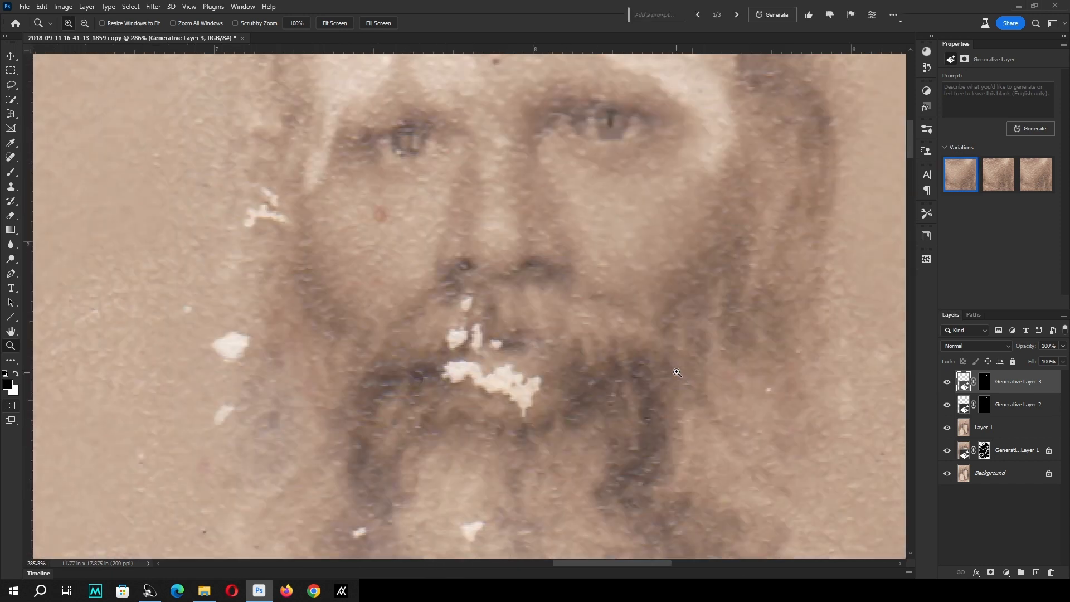
pyautogui.moveTo(543, 318); pyautogui.dragTo(536, 295)
pyautogui.press('l')
pyautogui.moveTo(471, 272)
pyautogui.mouseDown()
pyautogui.moveTo(508, 335)
pyautogui.moveTo(547, 373)
pyautogui.moveTo(518, 404)
pyautogui.moveTo(436, 369)
pyautogui.moveTo(421, 329)
pyautogui.mouseUp()
pyautogui.moveTo(430, 281); pyautogui.dragTo(475, 269)
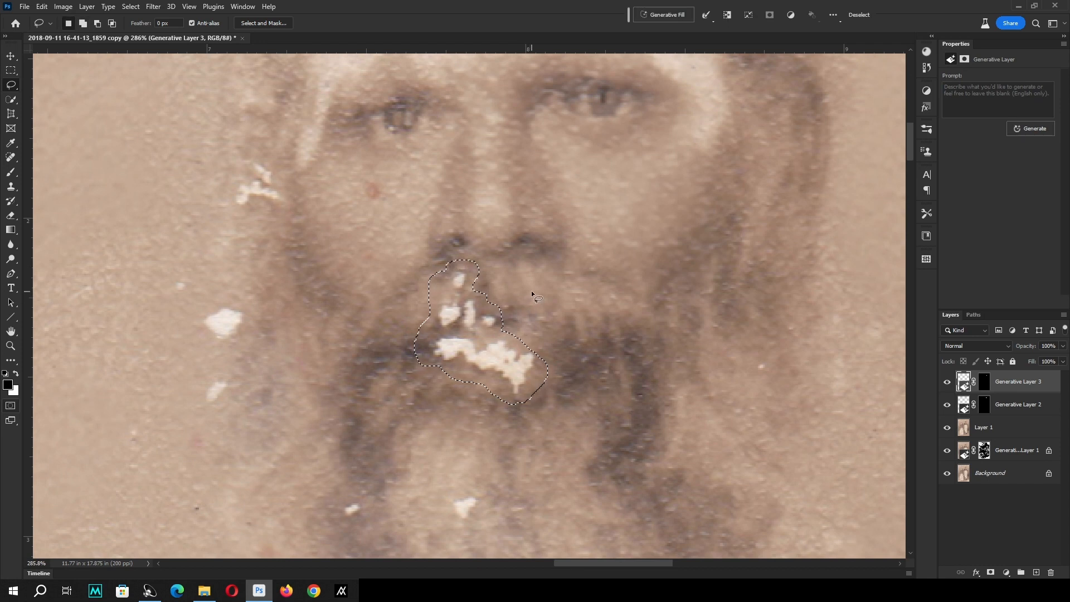
pyautogui.click(1016, 129)
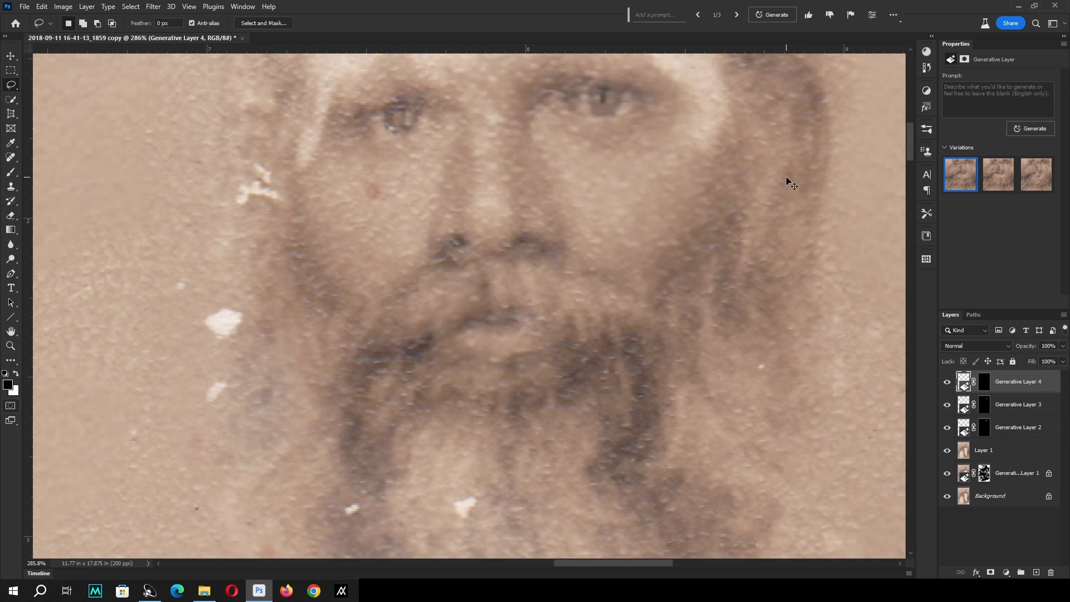
# Compare the three generated variations of the standing man's mouth and keep the first one.
pyautogui.hotkey('ctrl', '-')
pyautogui.hotkey('ctrl', '-')
pyautogui.hotkey('ctrl', '-')
pyautogui.hotkey('ctrl', '-')
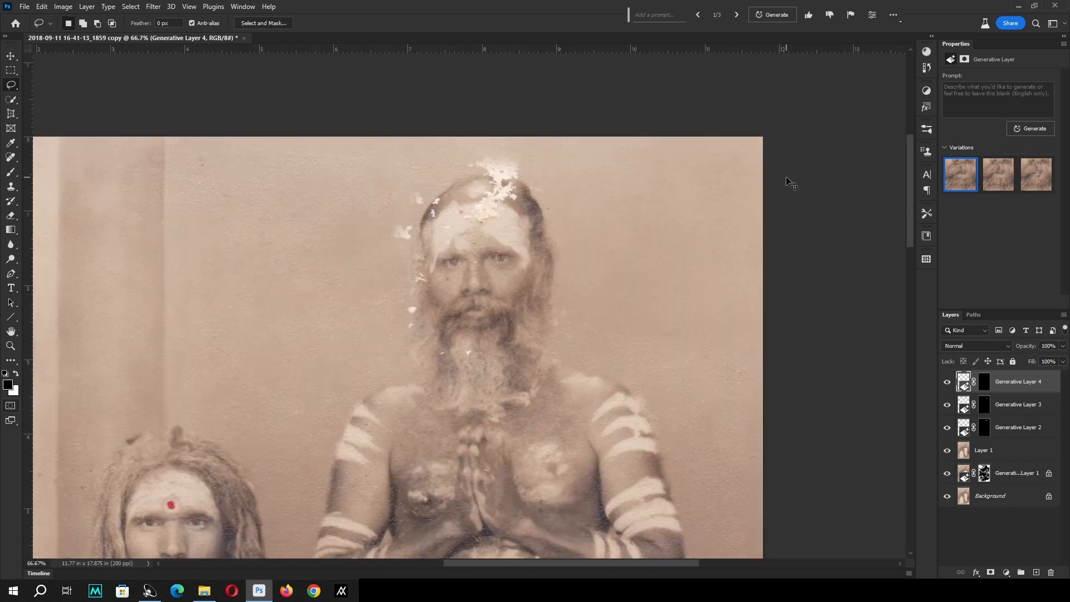
pyautogui.click(993, 188)
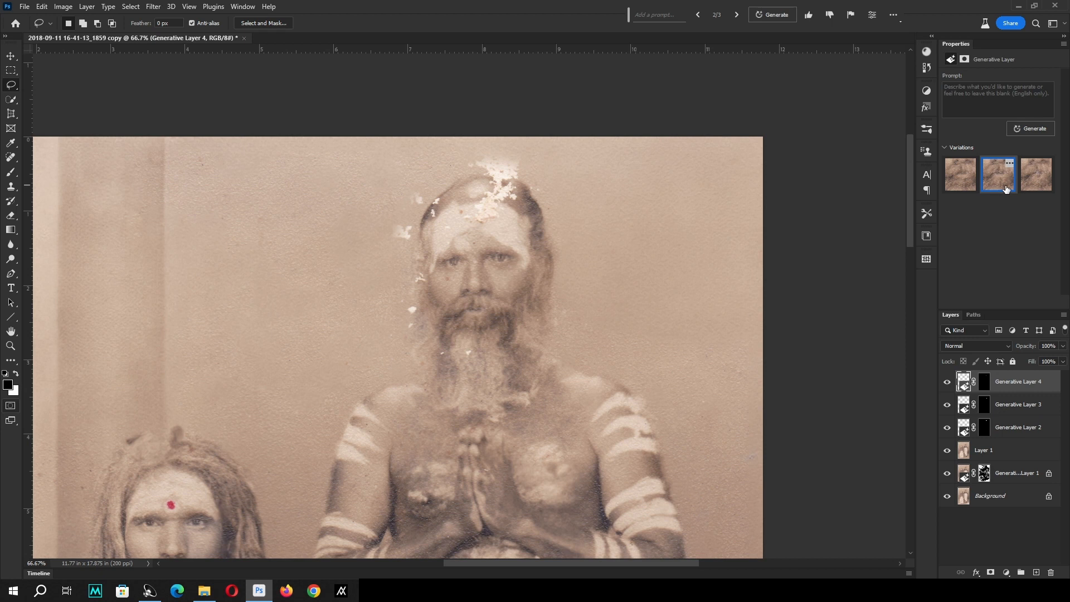
pyautogui.click(1034, 188)
pyautogui.click(998, 188)
pyautogui.click(967, 189)
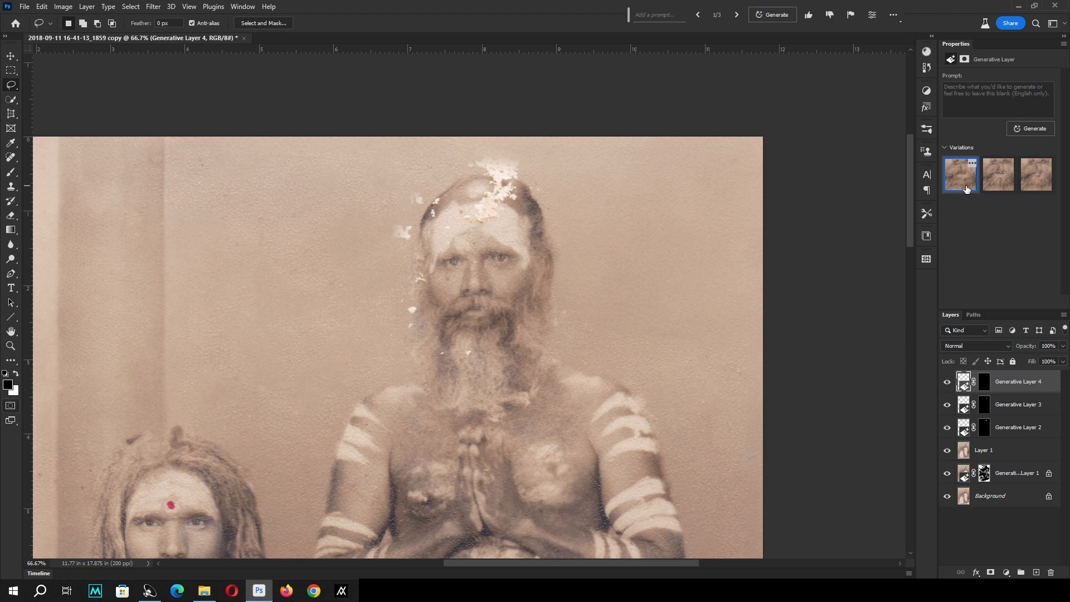
pyautogui.click(1001, 186)
pyautogui.click(959, 188)
# Lasso the white damage on the standing man's crown, forehead, hairline and side of the face, and run Generative Fill with a blank prompt.
pyautogui.moveTo(455, 237); pyautogui.dragTo(473, 251)
pyautogui.moveTo(616, 212); pyautogui.dragTo(379, 423)
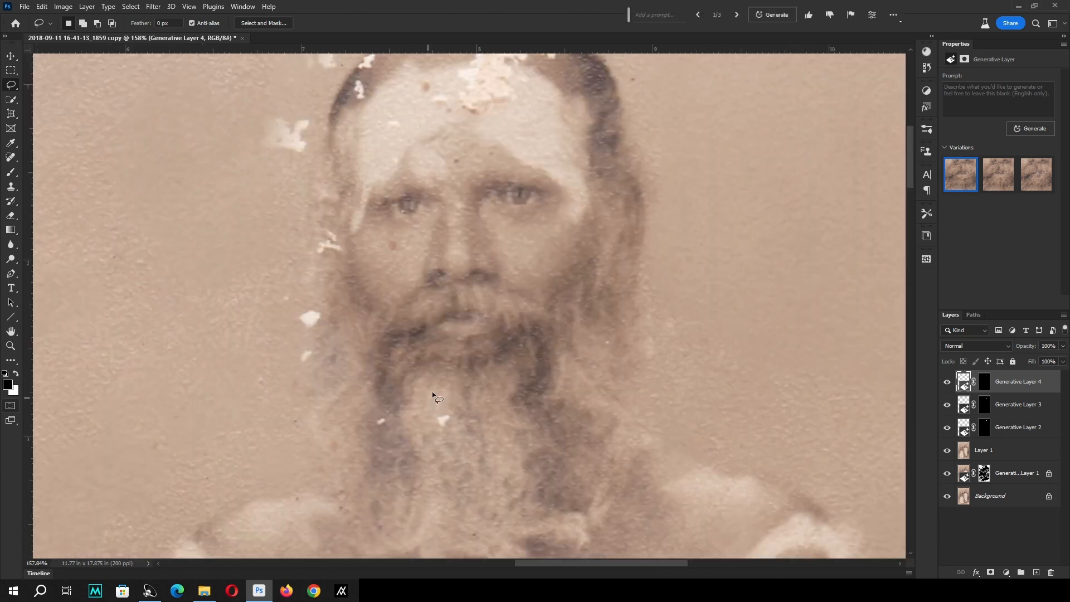
pyautogui.scroll(4, 314, 315)
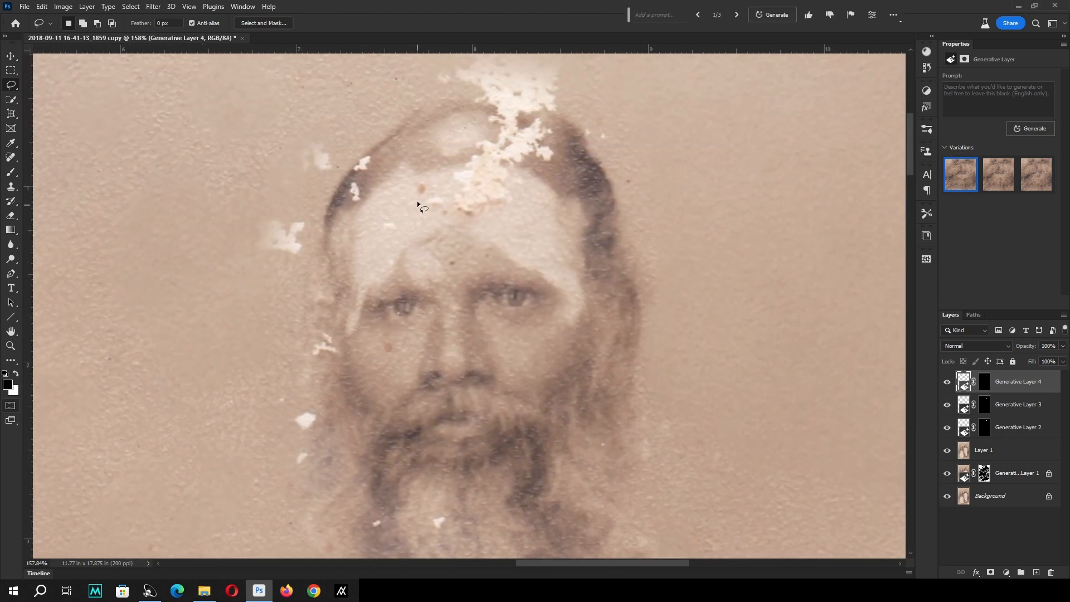
pyautogui.moveTo(414, 182); pyautogui.dragTo(422, 221)
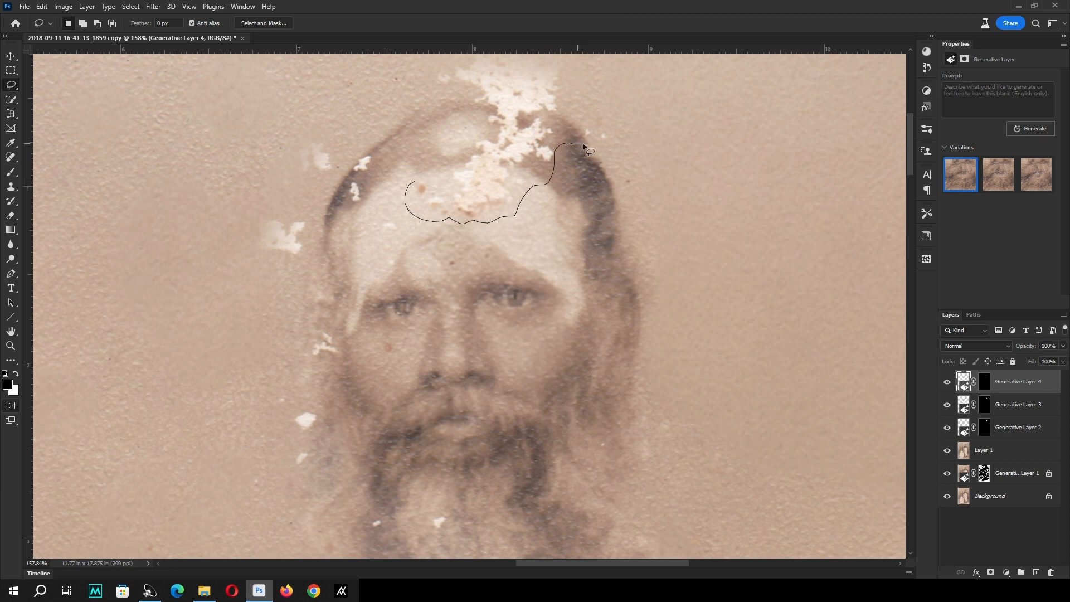
pyautogui.moveTo(583, 146)
pyautogui.mouseDown()
pyautogui.moveTo(617, 123)
pyautogui.moveTo(602, 152)
pyautogui.mouseUp()
pyautogui.moveTo(538, 87)
pyautogui.mouseDown()
pyautogui.moveTo(472, 86)
pyautogui.moveTo(423, 121)
pyautogui.moveTo(410, 186)
pyautogui.moveTo(362, 262)
pyautogui.mouseUp()
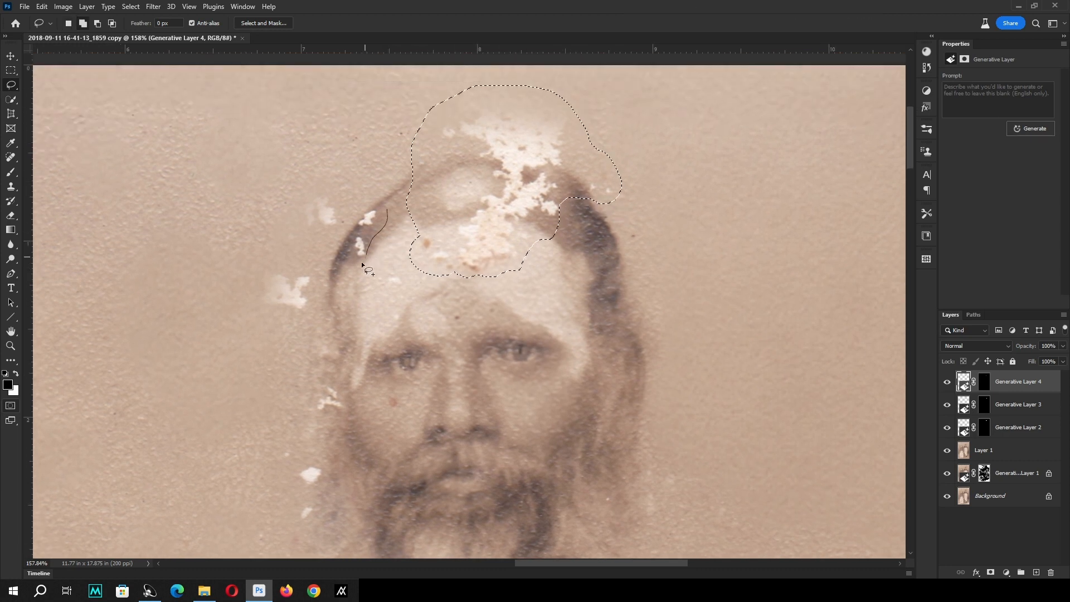
pyautogui.moveTo(392, 212); pyautogui.dragTo(389, 214)
pyautogui.moveTo(398, 271)
pyautogui.mouseDown()
pyautogui.moveTo(420, 296)
pyautogui.moveTo(425, 267)
pyautogui.mouseUp()
pyautogui.moveTo(335, 378)
pyautogui.mouseDown()
pyautogui.moveTo(332, 366)
pyautogui.moveTo(308, 373)
pyautogui.mouseUp()
pyautogui.moveTo(578, 319); pyautogui.dragTo(571, 321)
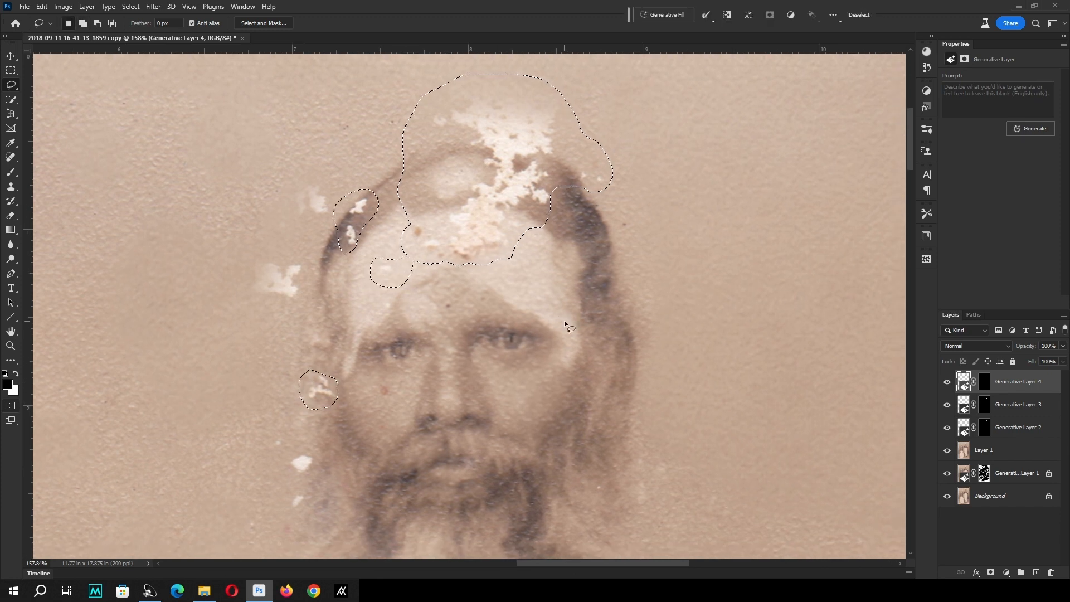
pyautogui.click(1029, 129)
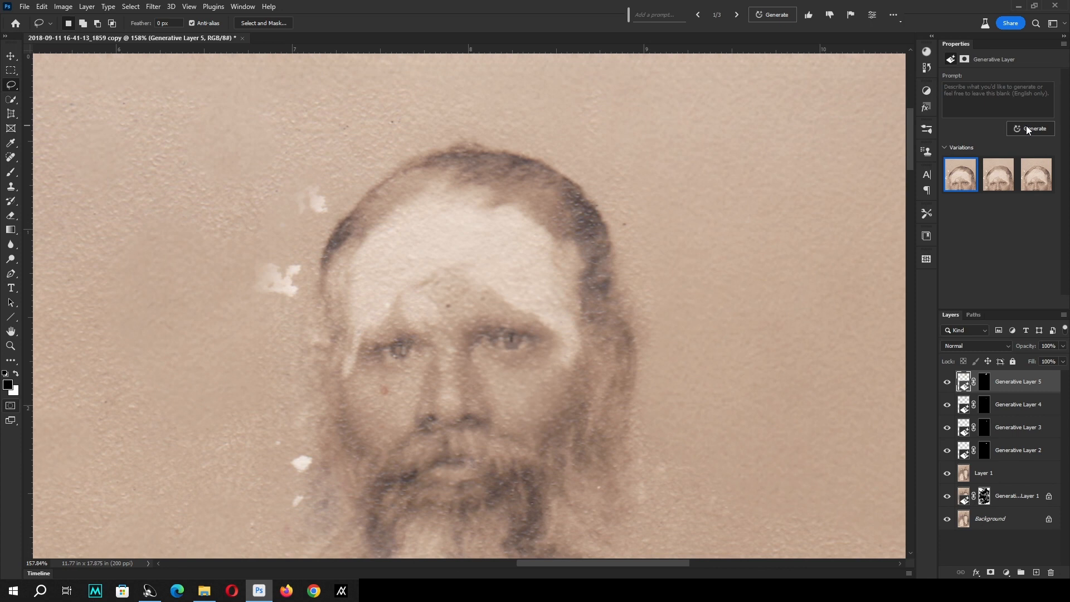
# Compare the three generated variations of the standing man's crown and forehead, both in the whole photo and close up.
pyautogui.press('z')
pyautogui.rightClick(623, 163)
pyautogui.click(638, 170)
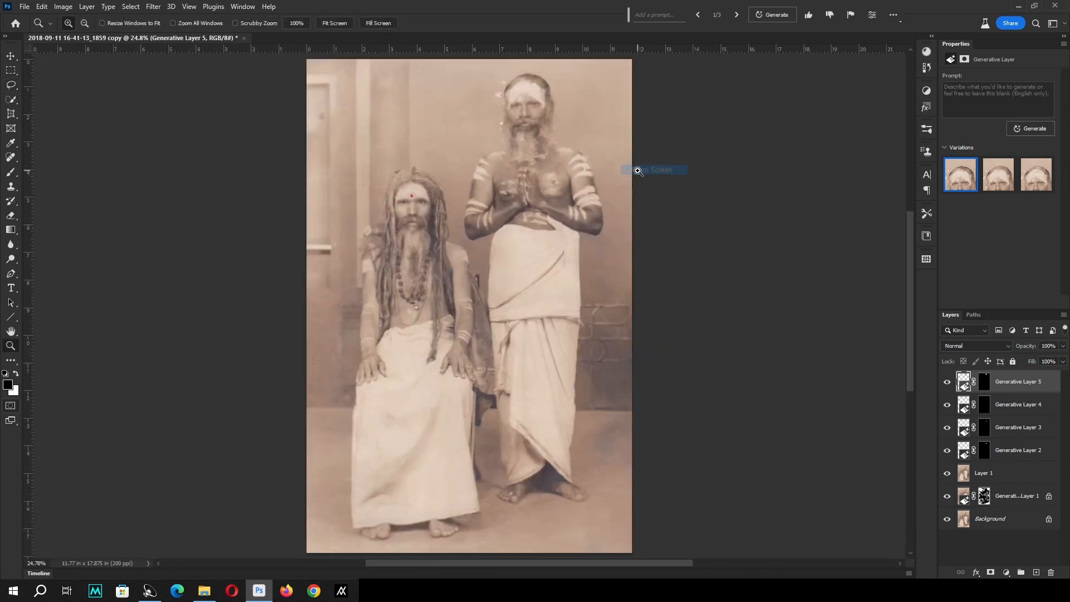
pyautogui.click(516, 103)
pyautogui.moveTo(575, 112); pyautogui.dragTo(573, 143)
pyautogui.press('l')
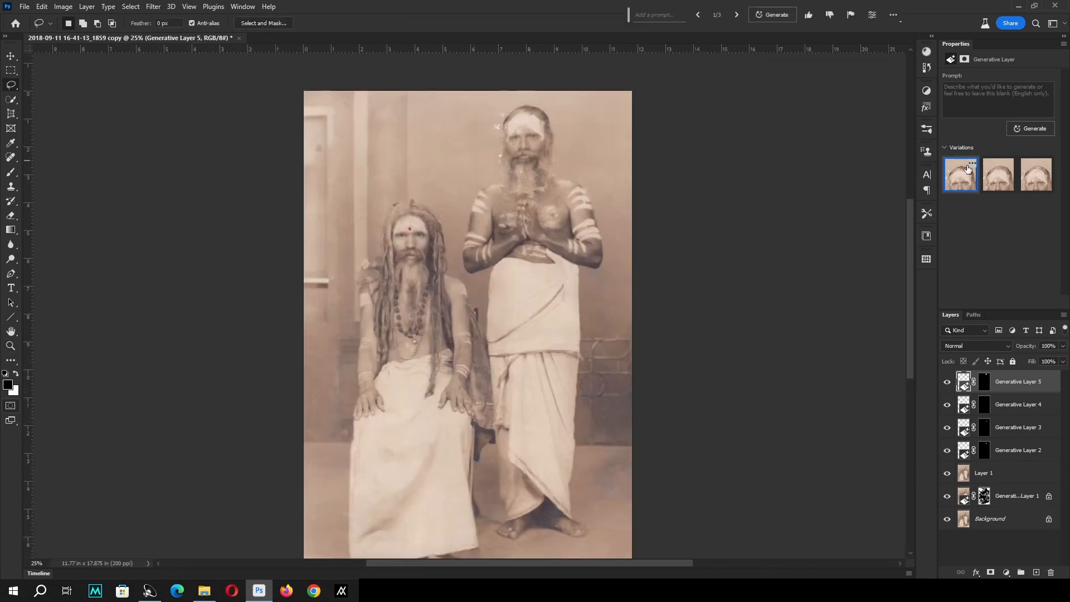
pyautogui.click(1004, 184)
pyautogui.click(1038, 187)
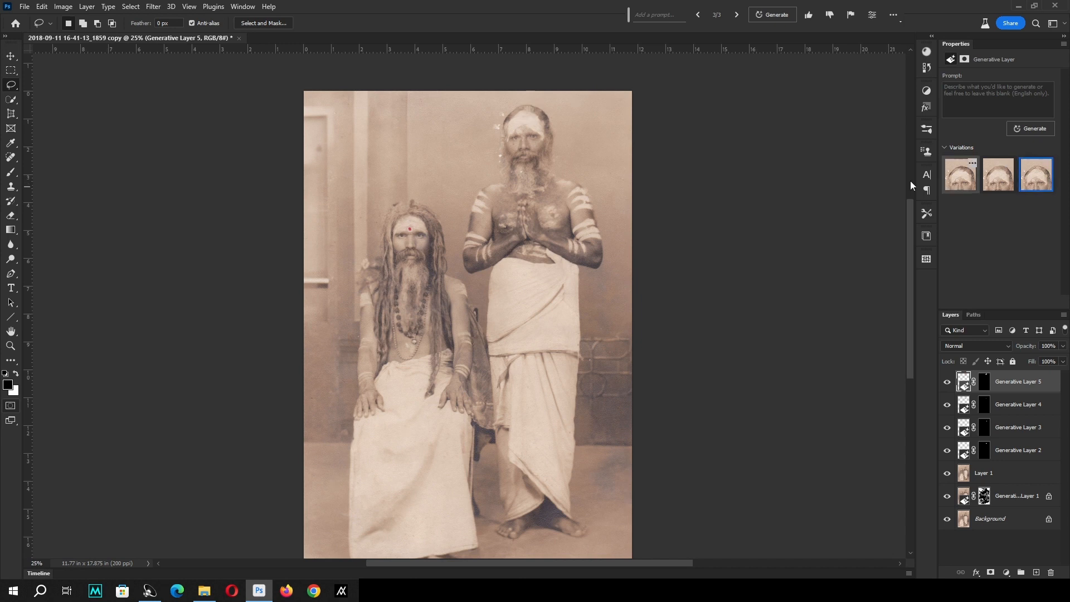
pyautogui.moveTo(560, 173); pyautogui.dragTo(386, 79)
pyautogui.moveTo(677, 232); pyautogui.dragTo(511, 239)
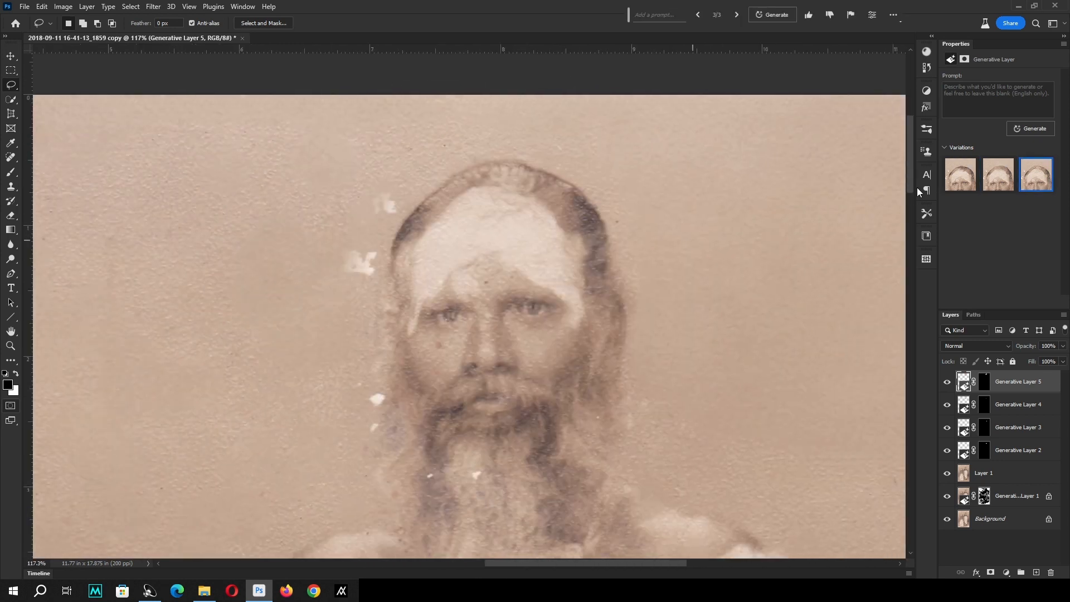
pyautogui.click(968, 186)
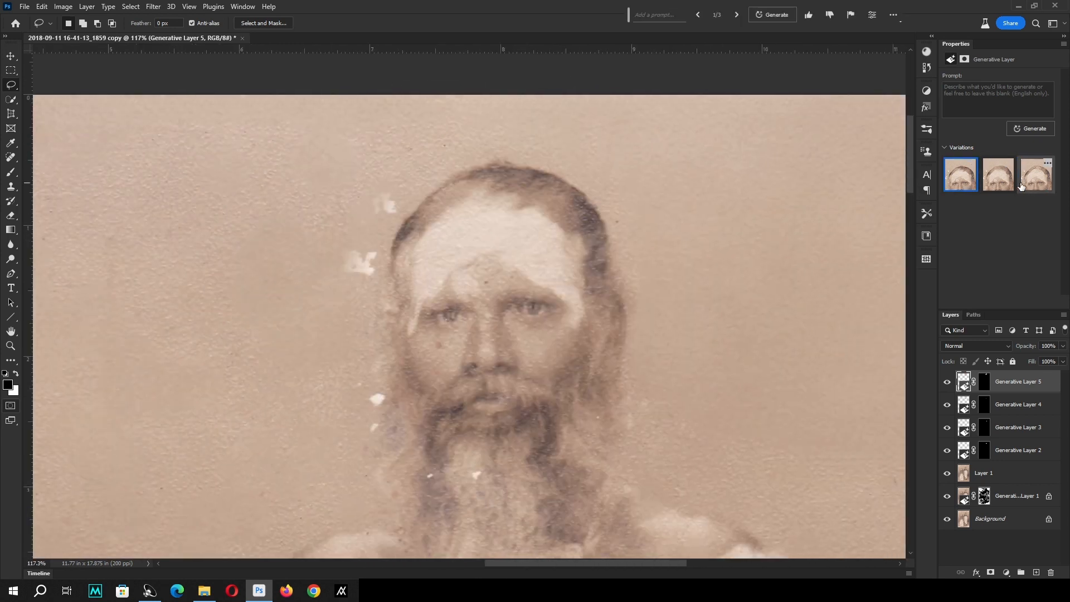
pyautogui.click(999, 186)
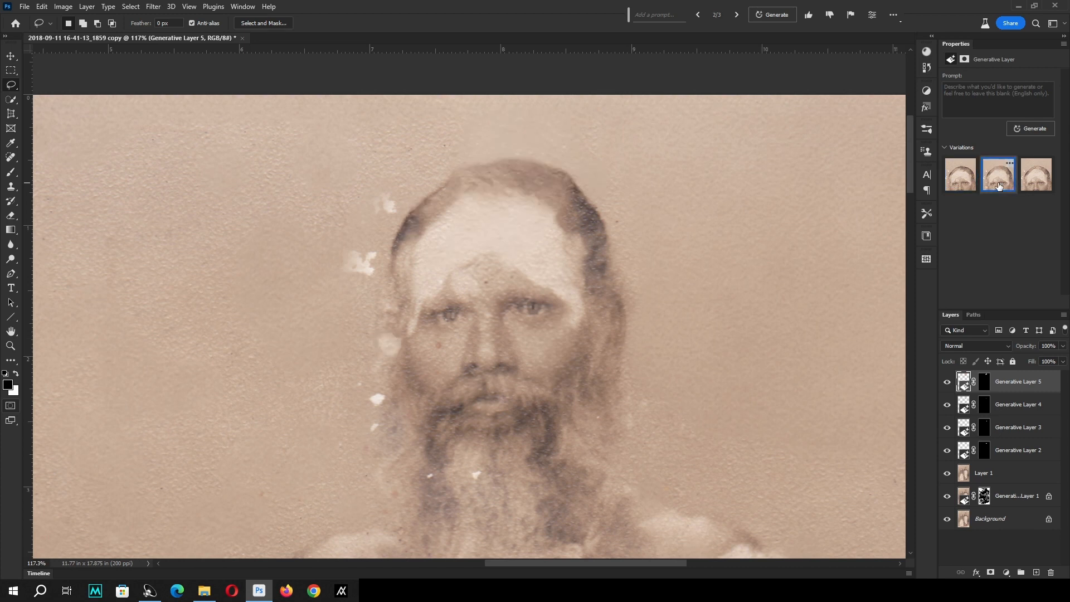
pyautogui.click(1034, 186)
pyautogui.click(958, 187)
# Recheck the crown and forehead variations at wider views of the photo and keep the first one.
pyautogui.press('z')
pyautogui.rightClick(572, 203)
pyautogui.click(586, 207)
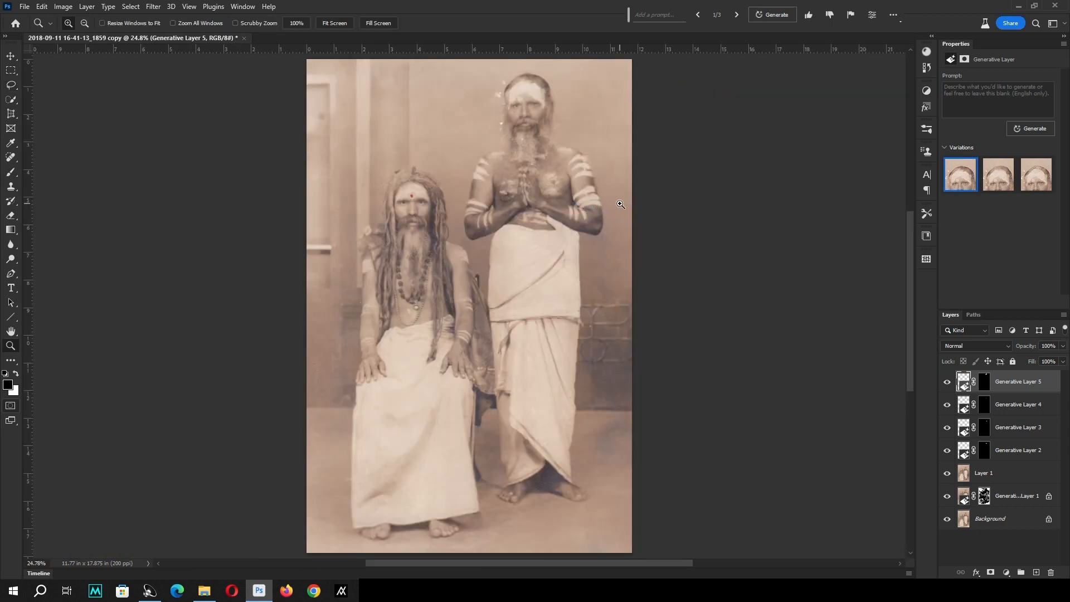
pyautogui.moveTo(620, 204)
pyautogui.mouseDown()
pyautogui.moveTo(394, 83)
pyautogui.moveTo(338, 70)
pyautogui.mouseUp()
pyautogui.press('l')
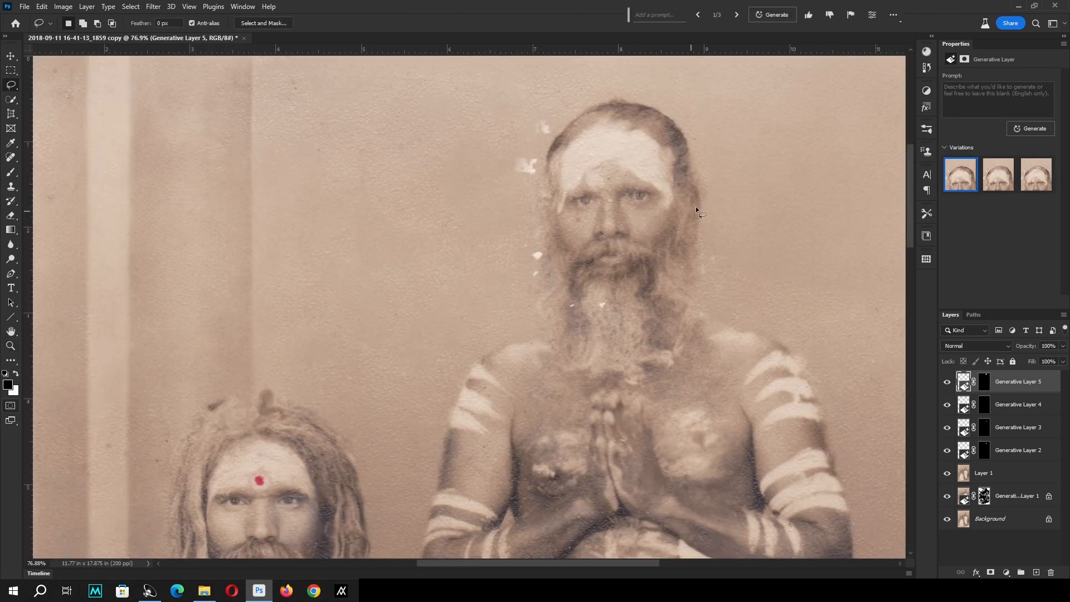
pyautogui.click(998, 187)
pyautogui.click(958, 185)
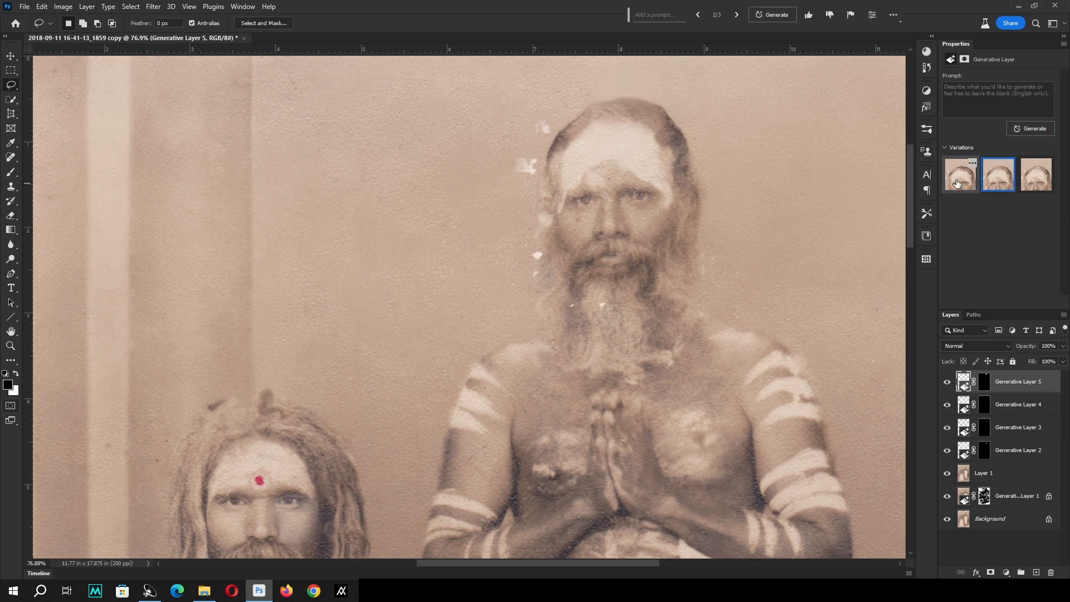
pyautogui.click(1036, 183)
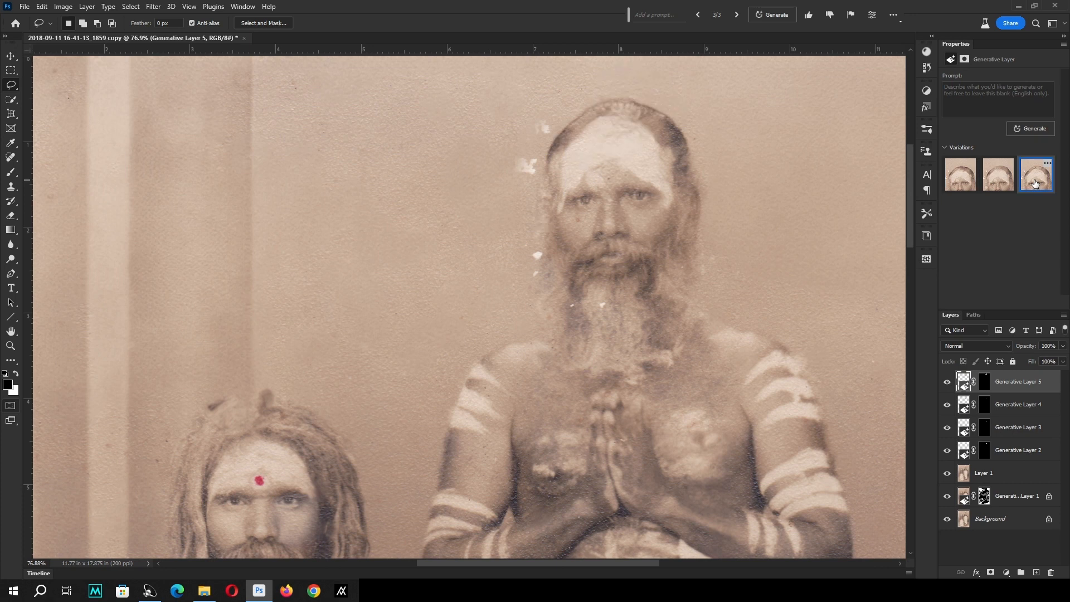
pyautogui.click(999, 186)
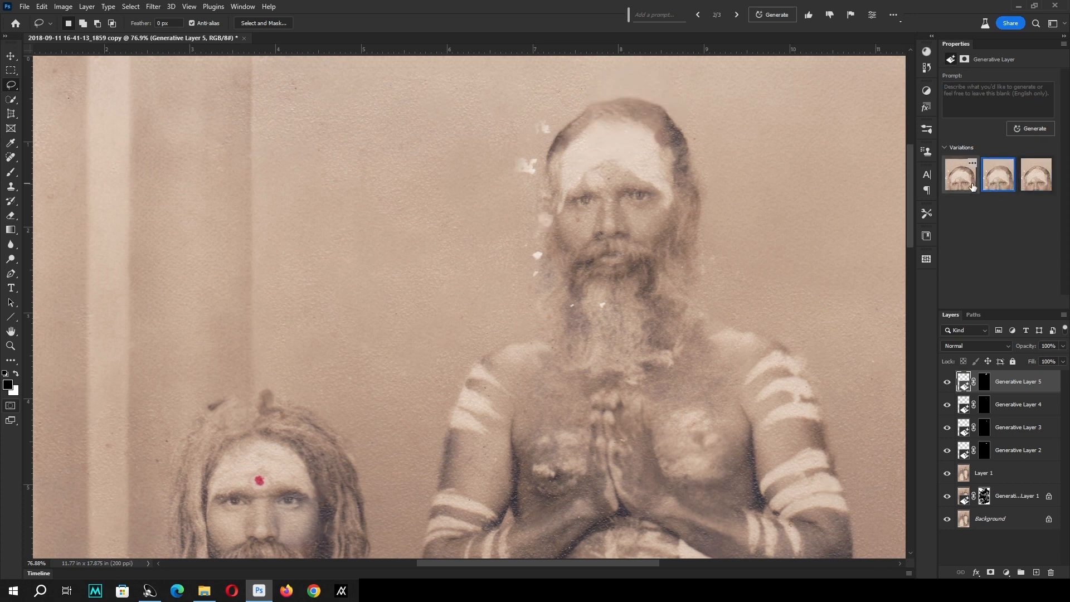
pyautogui.hotkey('ctrl', '-')
pyautogui.hotkey('ctrl', '-')
pyautogui.hotkey('ctrl', '-')
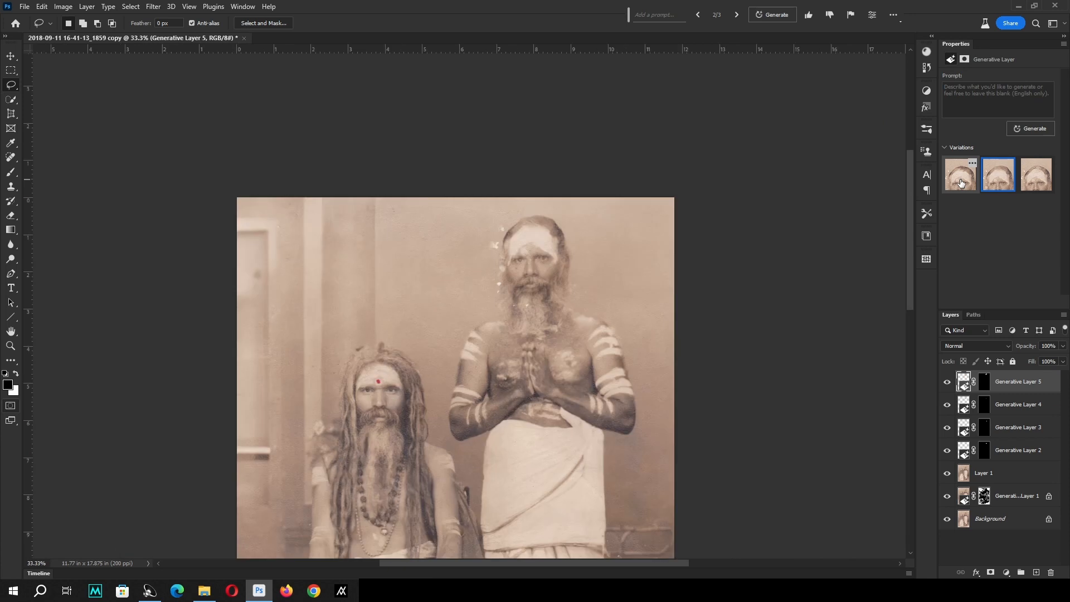
pyautogui.click(961, 183)
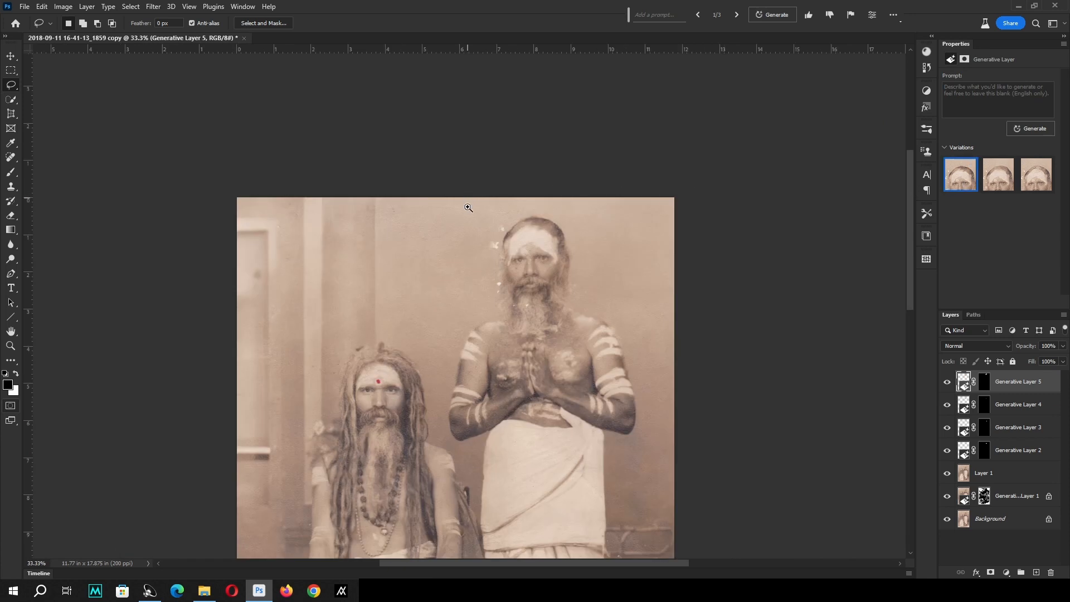
# Lasso the white damage spots in the background beside the standing man's head and beard as one combined selection.
pyautogui.moveTo(470, 204); pyautogui.dragTo(569, 286)
pyautogui.moveTo(475, 143)
pyautogui.mouseDown()
pyautogui.moveTo(444, 220)
pyautogui.moveTo(392, 262)
pyautogui.moveTo(393, 160)
pyautogui.moveTo(471, 142)
pyautogui.mouseUp()
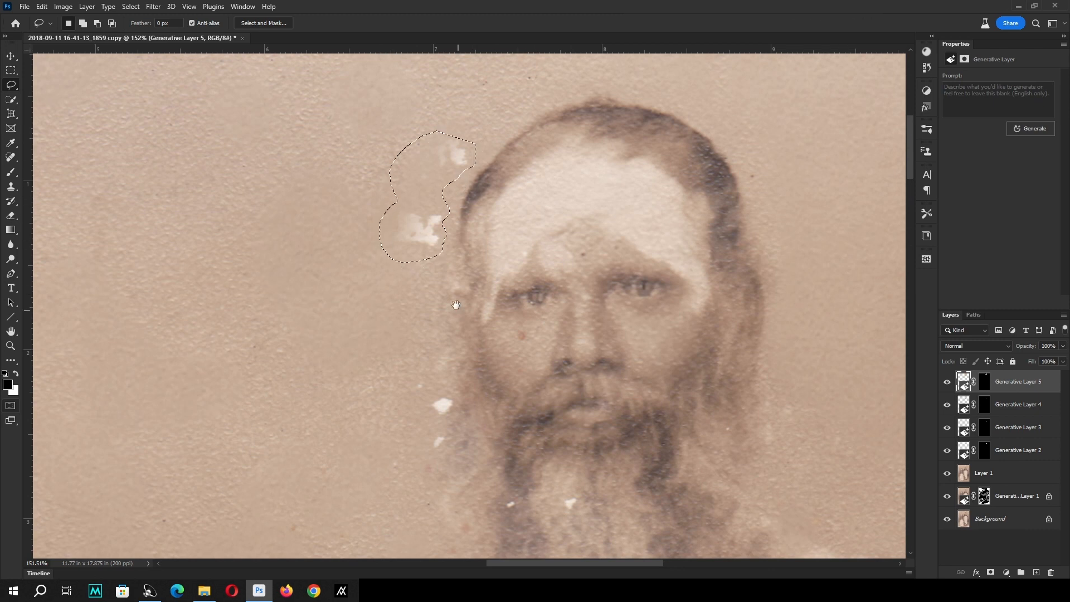
pyautogui.moveTo(454, 302)
pyautogui.mouseDown()
pyautogui.moveTo(429, 217)
pyautogui.moveTo(422, 338)
pyautogui.mouseUp()
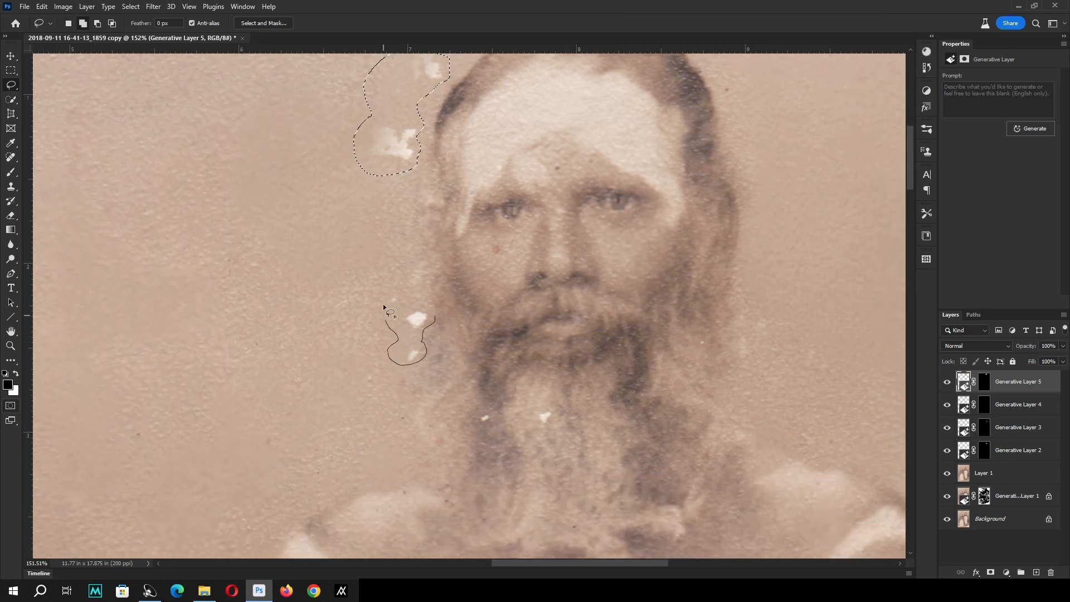
pyautogui.moveTo(383, 306); pyautogui.dragTo(400, 289)
# Add the white specks in the standing man's beard and the red spot on his cheek to the selection, and run Generative Fill without a prompt.
pyautogui.moveTo(496, 418)
pyautogui.mouseDown()
pyautogui.moveTo(467, 363)
pyautogui.moveTo(444, 350)
pyautogui.moveTo(457, 350)
pyautogui.mouseUp()
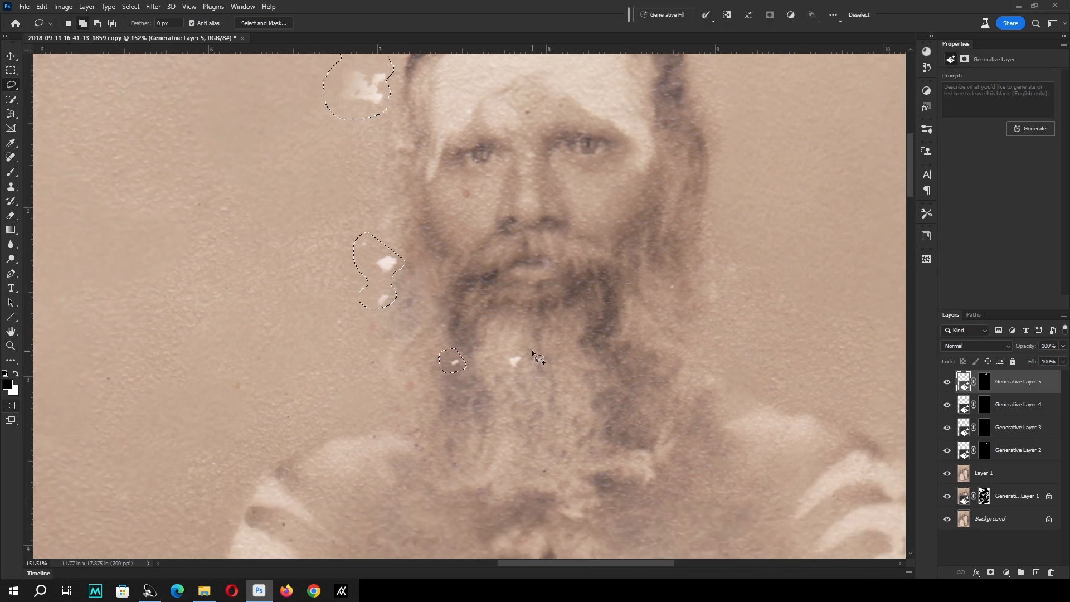
pyautogui.moveTo(529, 346)
pyautogui.mouseDown()
pyautogui.moveTo(526, 371)
pyautogui.moveTo(539, 360)
pyautogui.mouseUp()
pyautogui.moveTo(582, 252); pyautogui.dragTo(585, 328)
pyautogui.moveTo(476, 265); pyautogui.dragTo(475, 266)
pyautogui.hotkey('ctrl', '-')
pyautogui.hotkey('ctrl', '-')
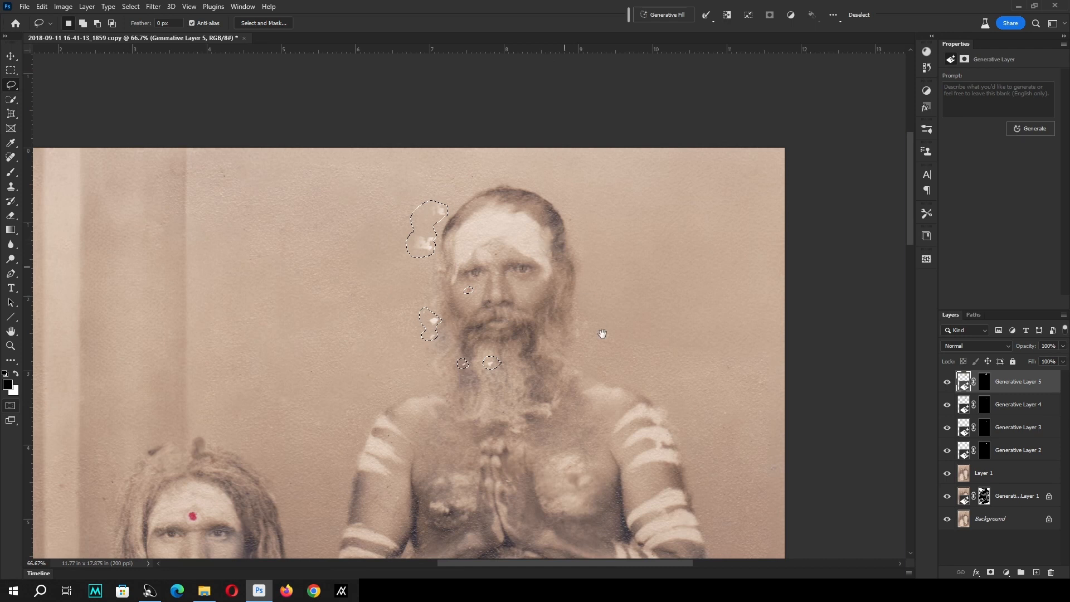
pyautogui.moveTo(602, 334); pyautogui.dragTo(677, 257)
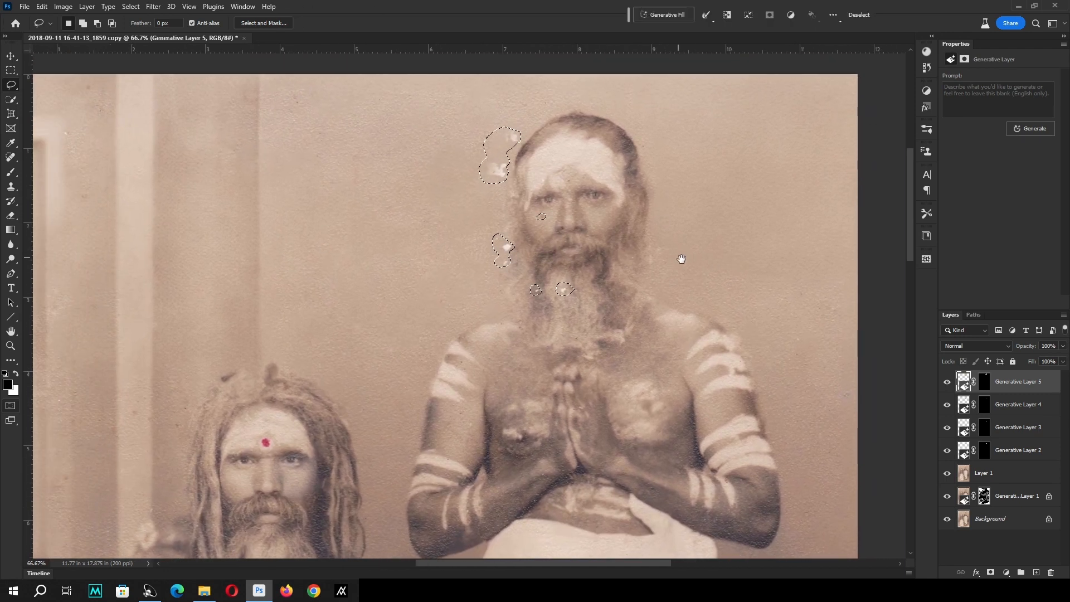
pyautogui.click(1032, 129)
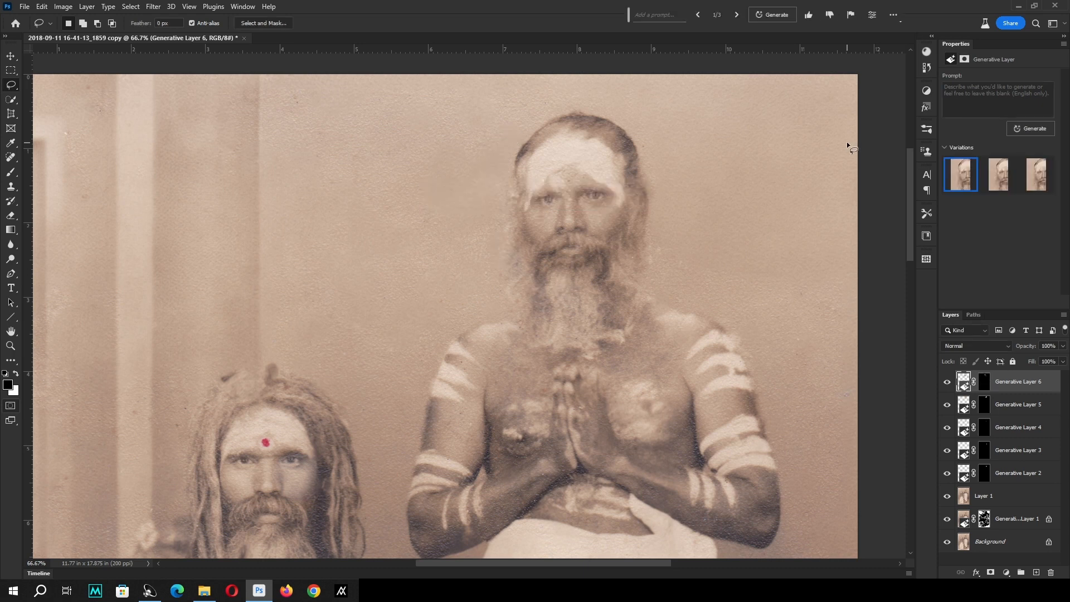
# Compare the whole restored photo with the original by showing only the Background layer and restoring the visibility of all layers.
pyautogui.rightClick(521, 195)
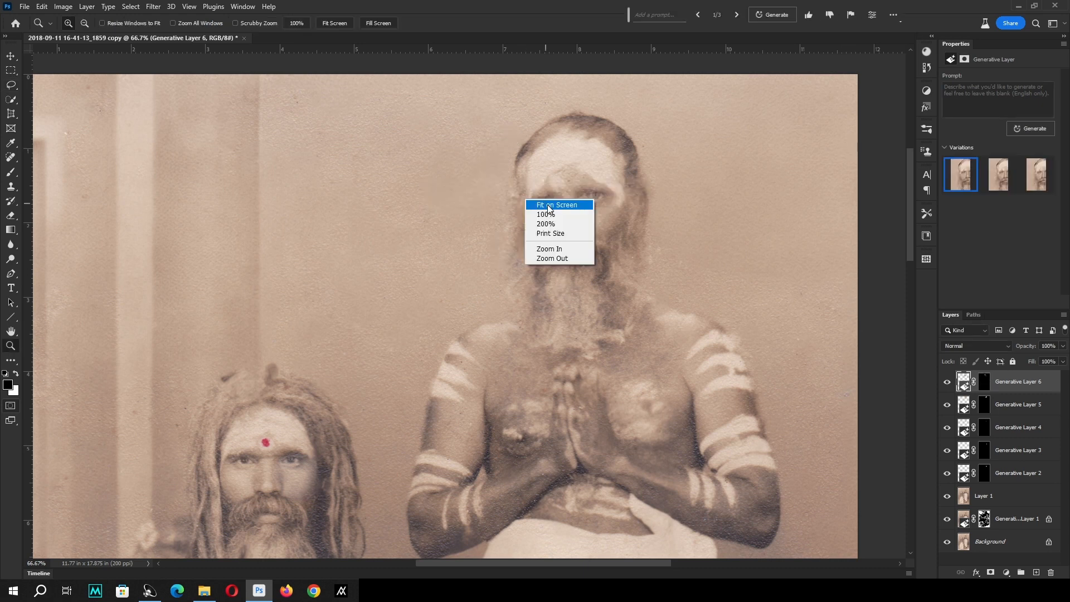
pyautogui.click(549, 204)
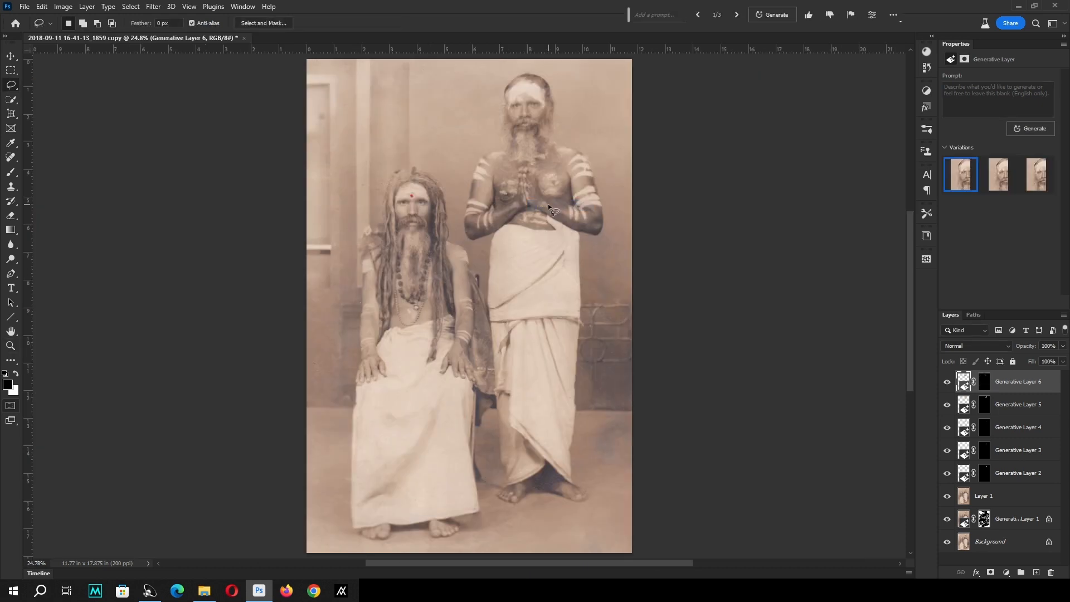
pyautogui.keyDown('alt'); pyautogui.click(947, 541); pyautogui.keyUp('alt')
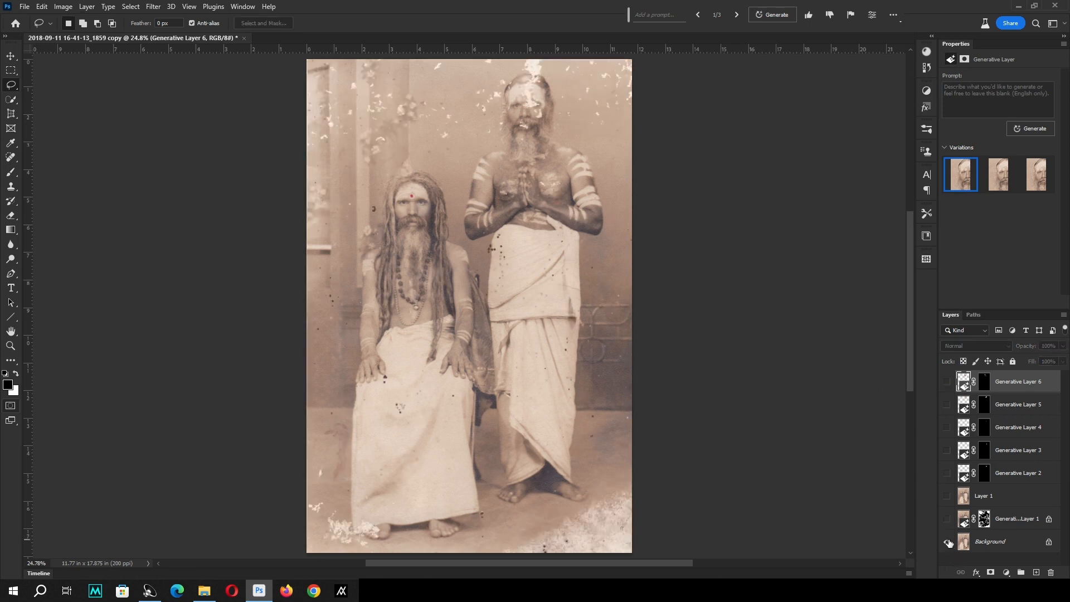
pyautogui.keyDown('alt'); pyautogui.click(948, 541); pyautogui.keyUp('alt')
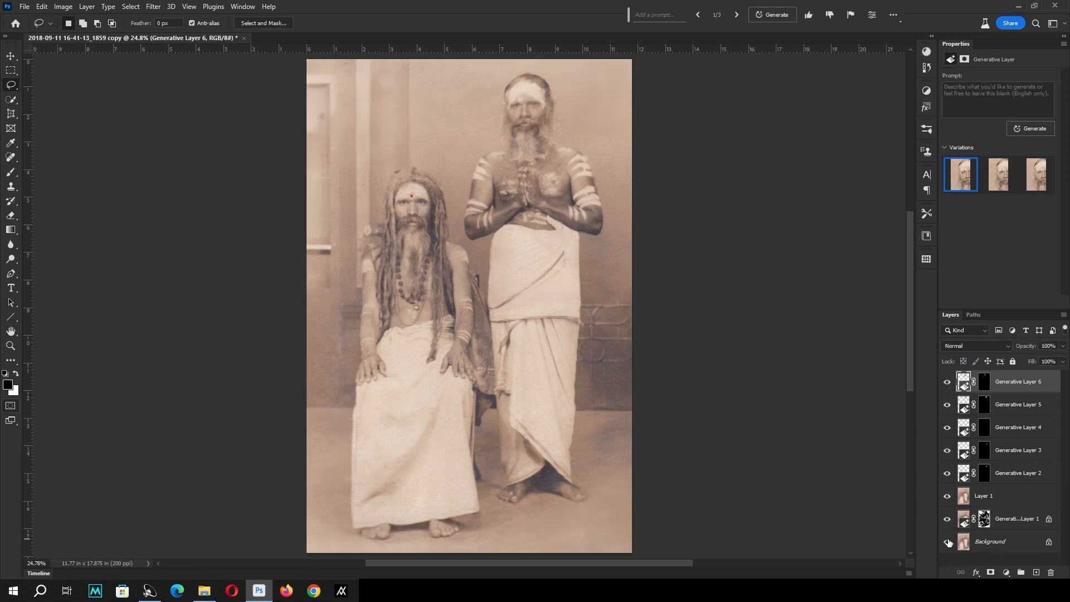
pyautogui.keyDown('alt'); pyautogui.click(948, 542); pyautogui.keyUp('alt')
pyautogui.press('z')
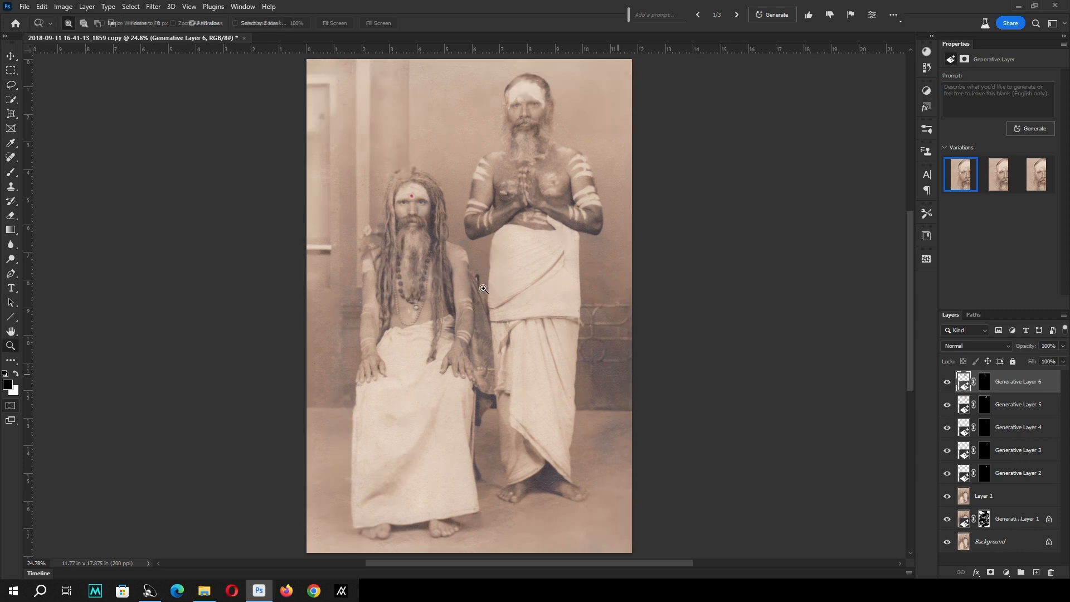
pyautogui.rightClick(485, 290)
pyautogui.press('v')
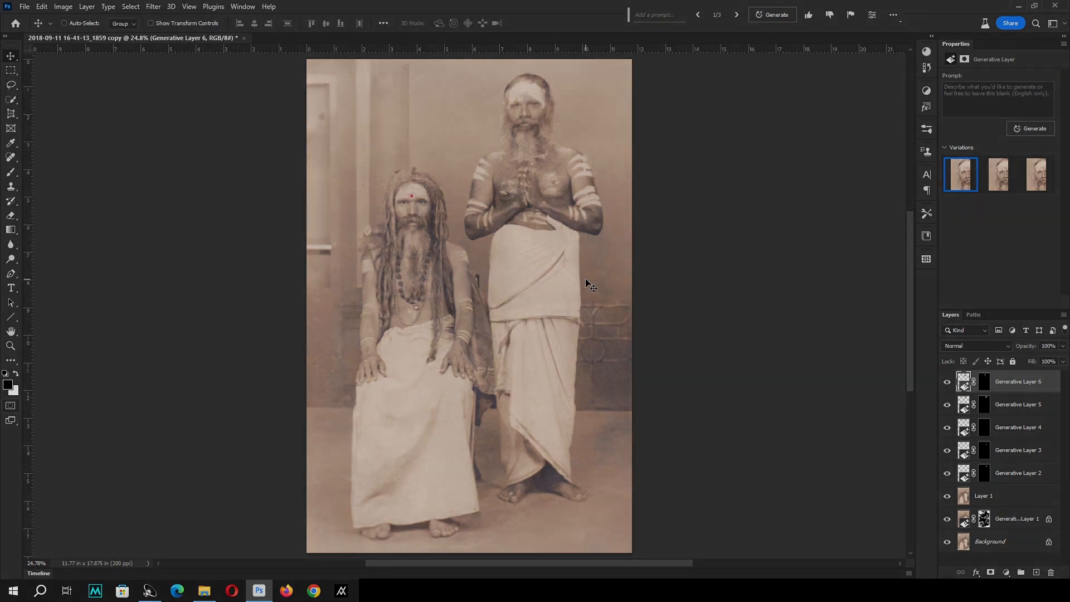